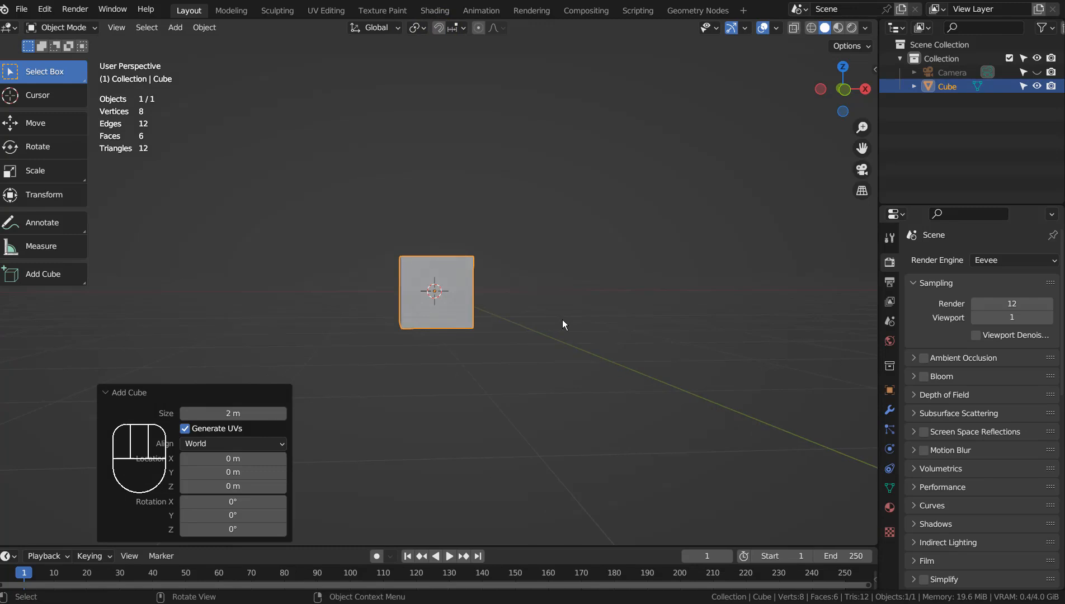
Scale the cube along the X axis by about 2.2 to make an elongated box
{"action": "key", "text": "s"}
{"action": "key", "text": "x"}
{"action": "left_click", "coordinate": [720, 320]}
{"action": "left_click_drag", "start_coordinate": [717, 318], "coordinate": [744, 345]}
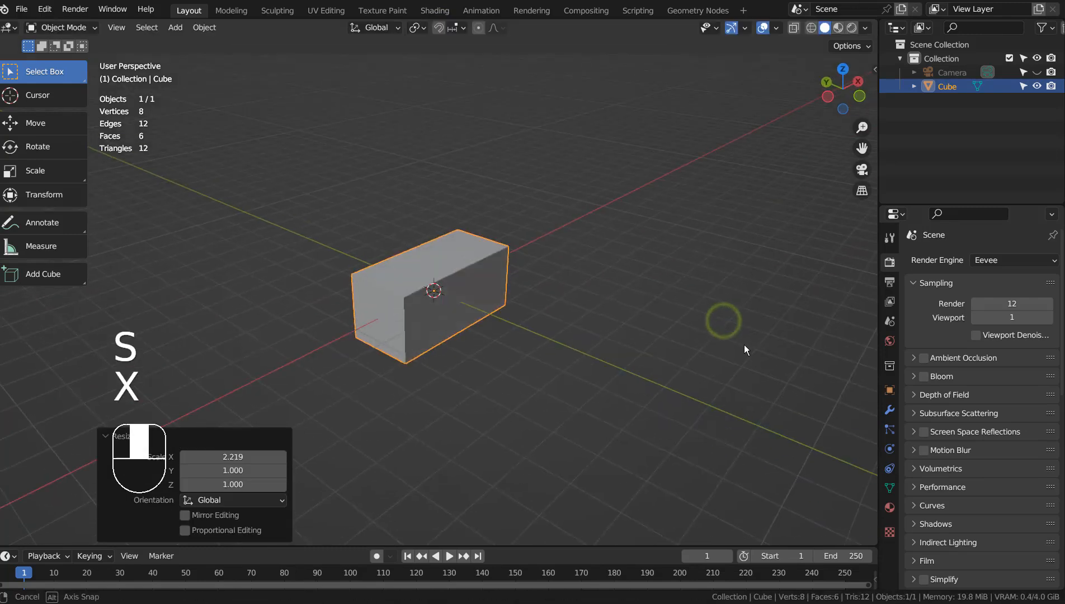
Add a level 3 subdivision to the box and bevel all of its edges by about 0.07 m
{"action": "key", "text": "ctrl+3"}
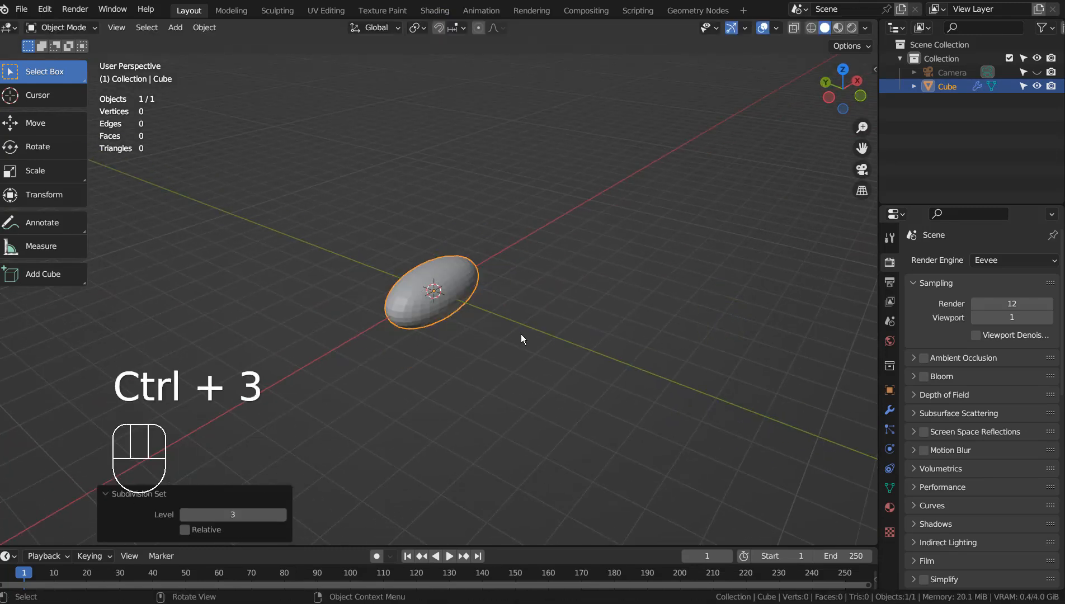
{"action": "key", "text": "Tab"}
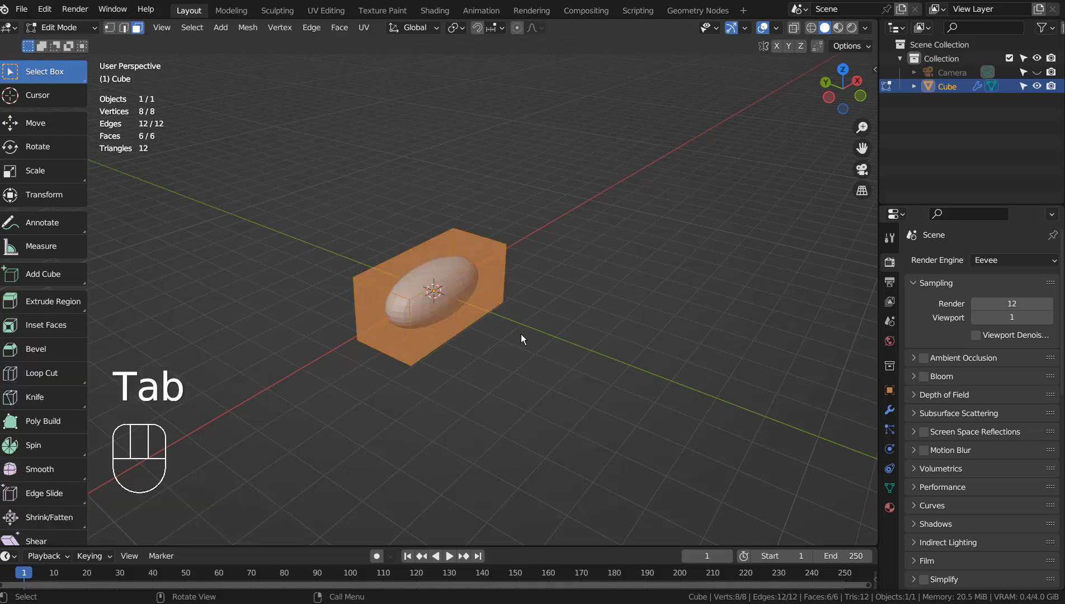
{"action": "key", "text": "a"}
{"action": "key", "text": "ctrl+b"}
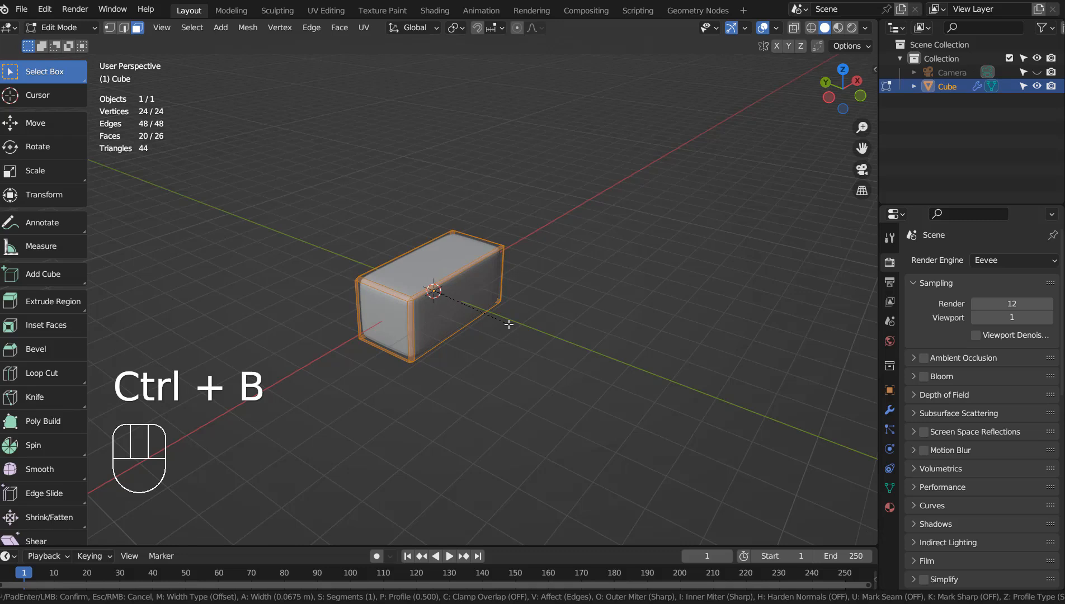
{"action": "left_click", "coordinate": [507, 324]}
{"action": "key", "text": "Tab"}
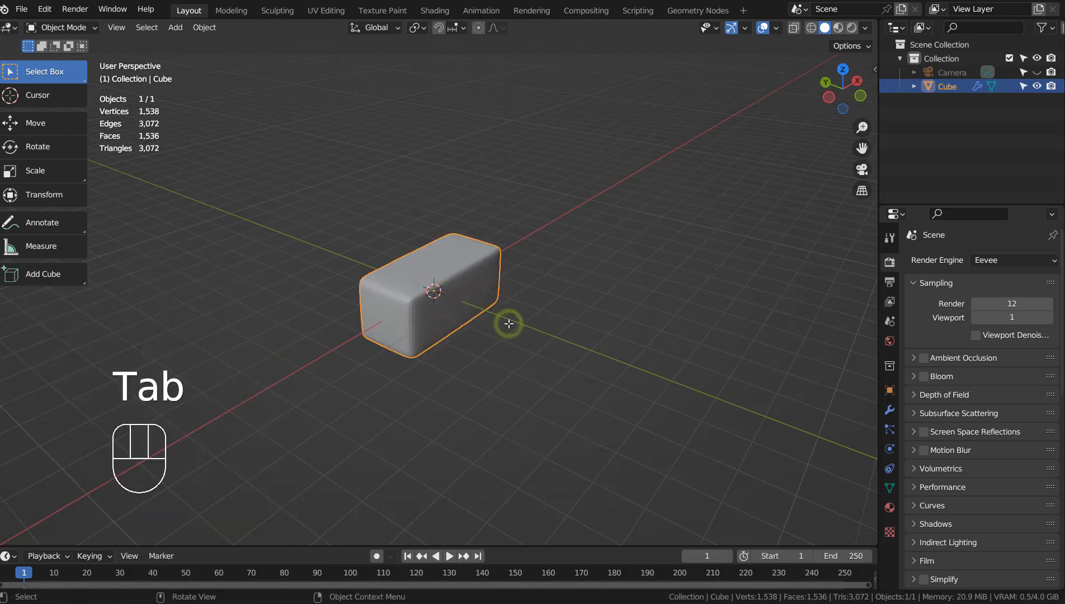
Shade the box smooth and switch to the camera view
{"action": "right_click", "coordinate": [453, 315]}
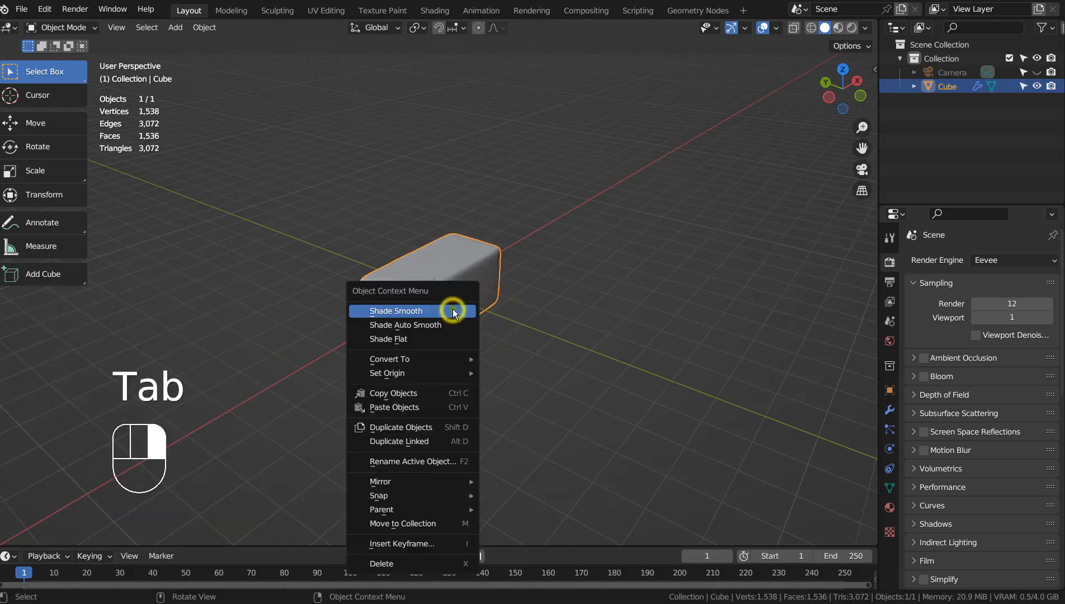
{"action": "left_click", "coordinate": [452, 311]}
{"action": "key", "text": "KP_0"}
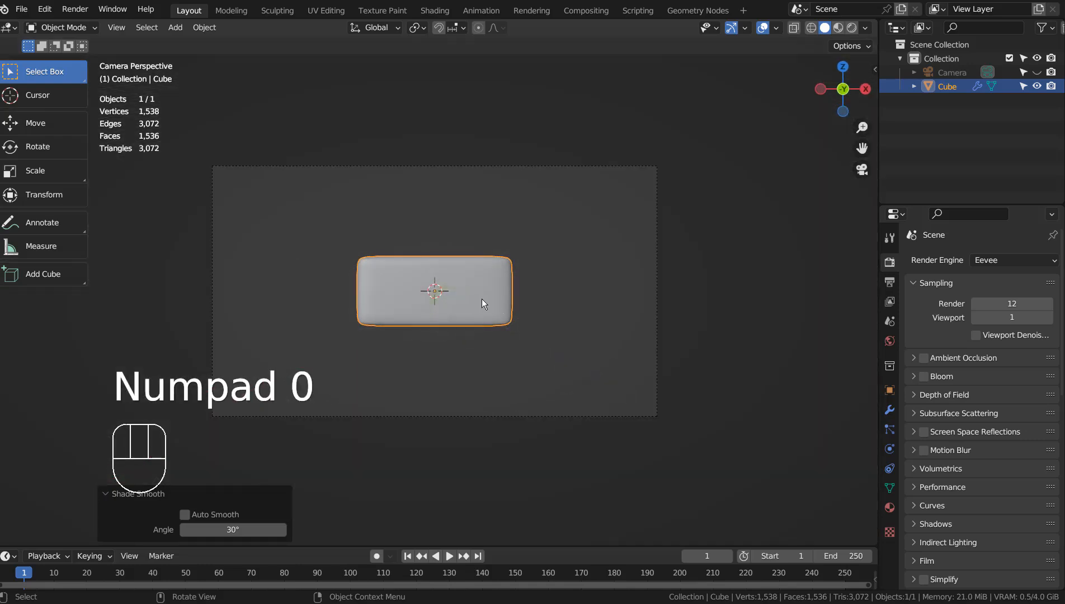
Rotate the box about 60.6° around the global Z axis so one corner faces the camera
{"action": "key", "text": "r"}
{"action": "key", "text": "r"}
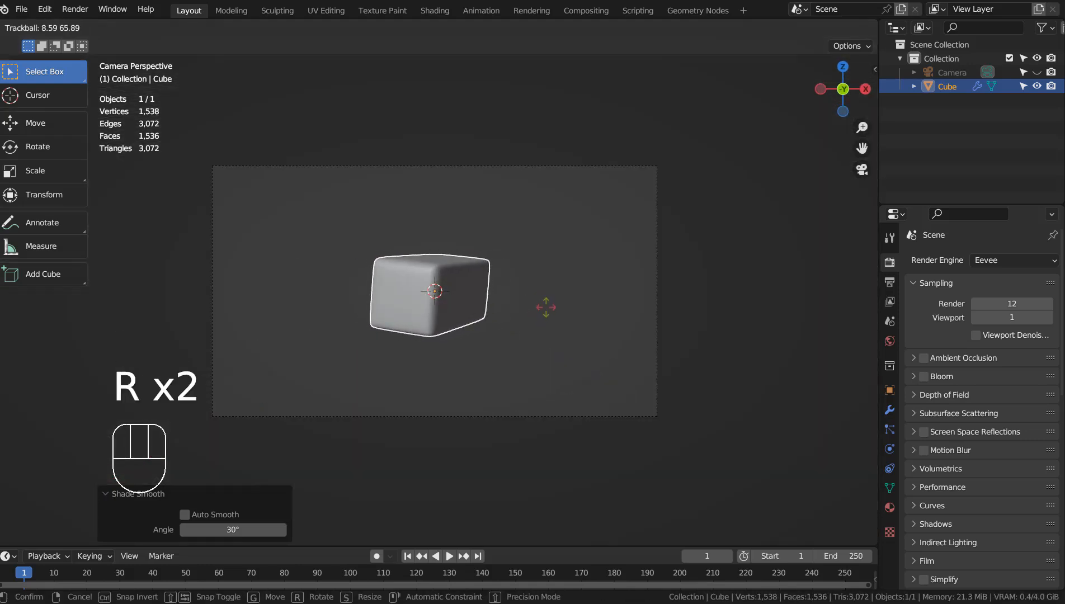
{"action": "key", "text": "z"}
{"action": "key", "text": "z"}
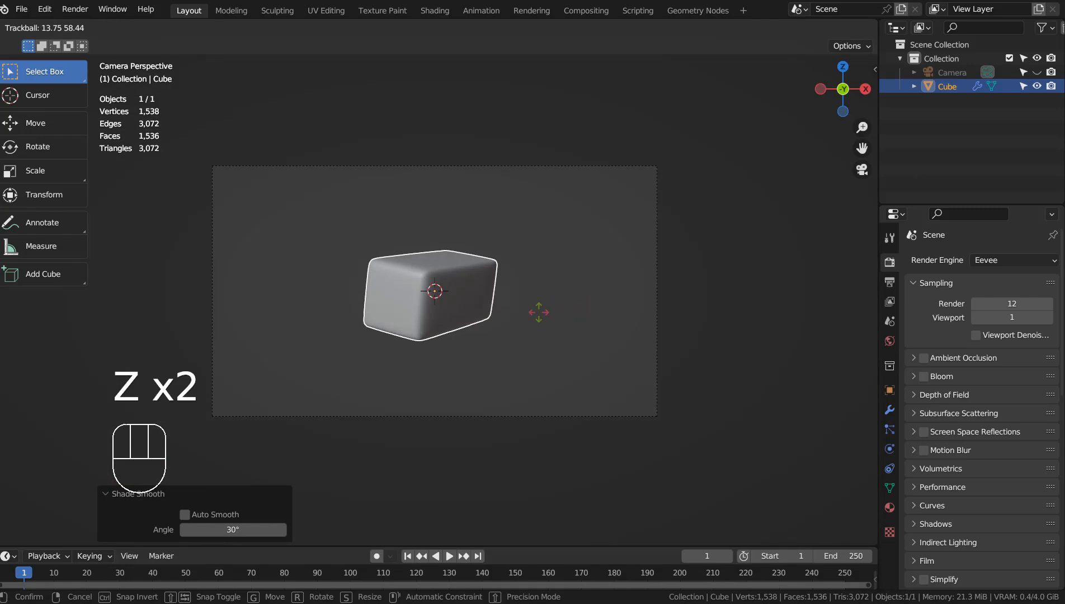
{"action": "key", "text": "r"}
{"action": "key", "text": "z"}
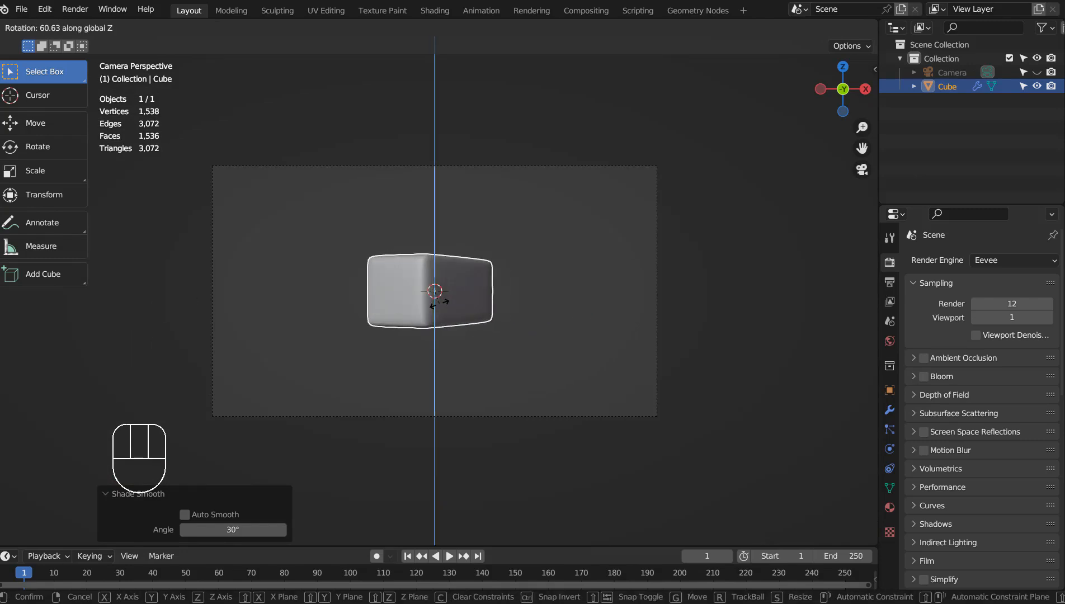
{"action": "left_click", "coordinate": [440, 303]}
Scale the box up uniformly by about 1.94 and rotate it about -4° around the Z axis
{"action": "key", "text": "s"}
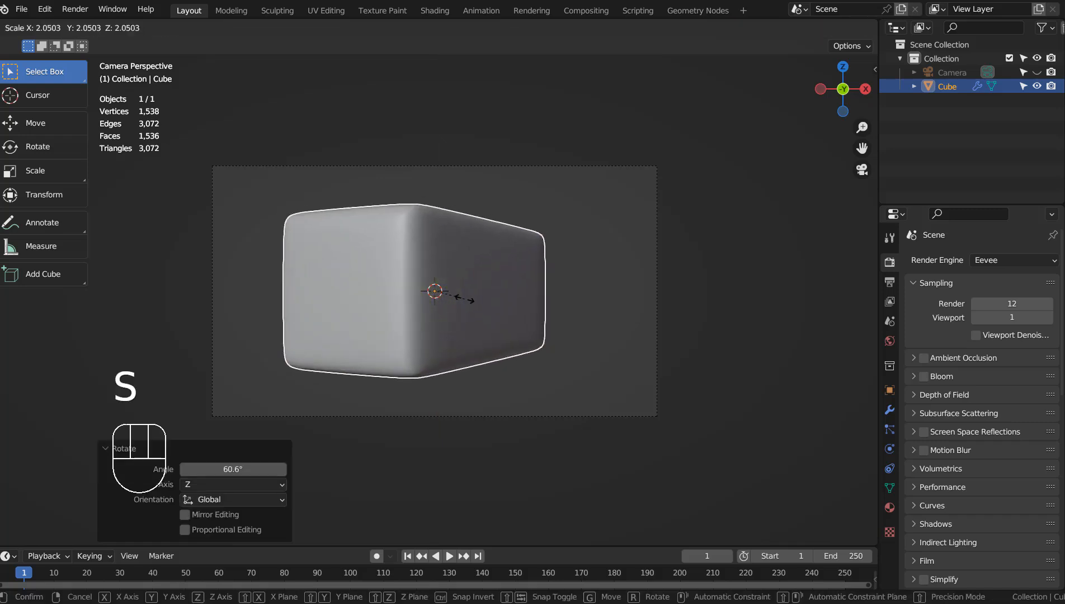
{"action": "left_click", "coordinate": [462, 299]}
{"action": "key", "text": "r"}
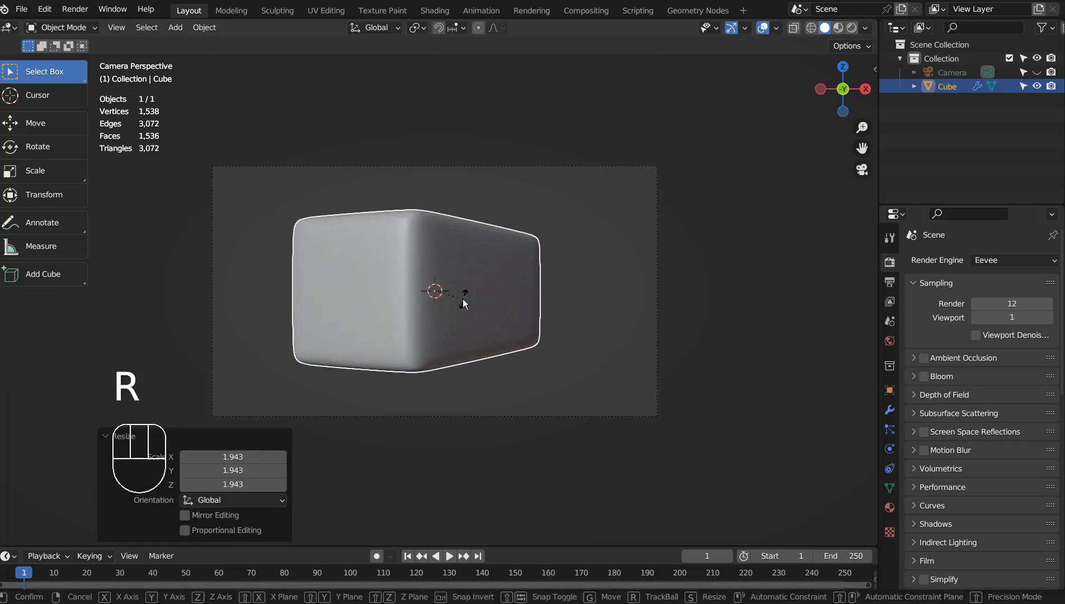
{"action": "key", "text": "z"}
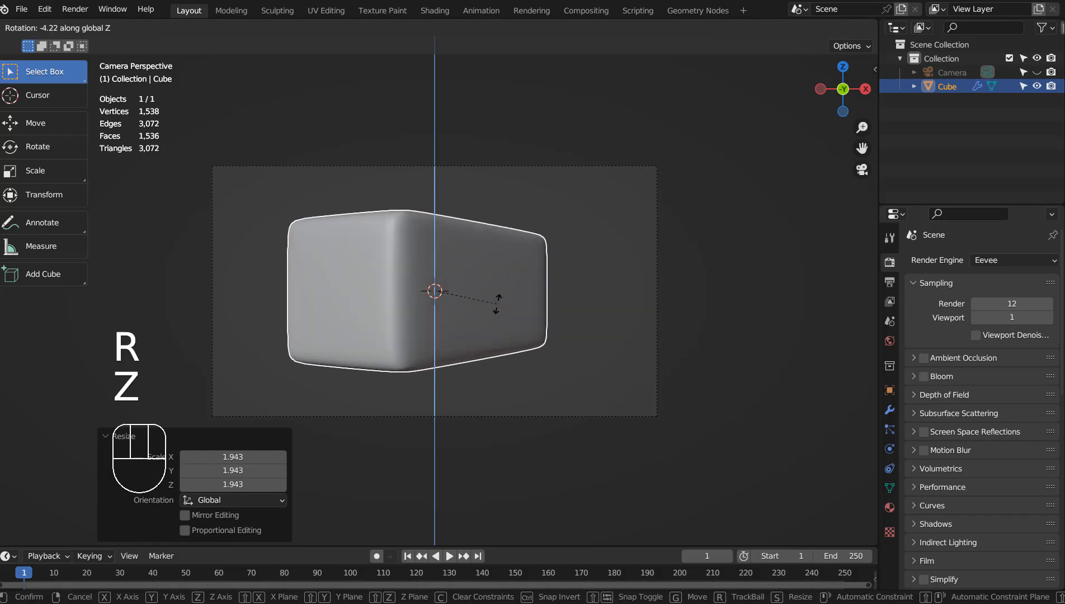
{"action": "left_click", "coordinate": [497, 304]}
Move the box about 0.57 m along the X axis and rotate it about -7° around the Z axis
{"action": "key", "text": "g"}
{"action": "key", "text": "x"}
{"action": "left_click", "coordinate": [516, 306]}
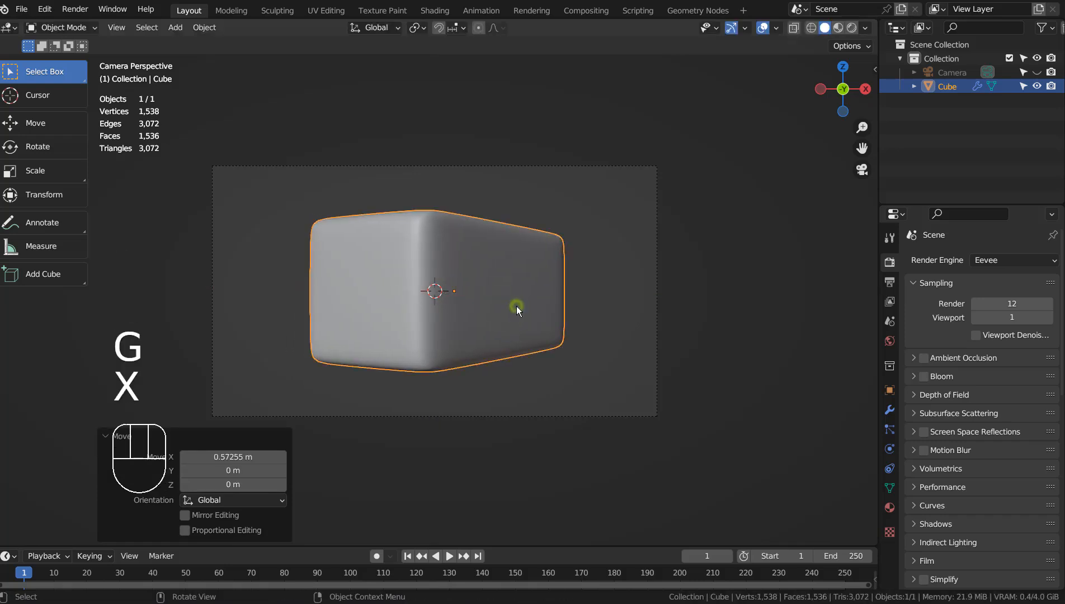
{"action": "key", "text": "r"}
{"action": "key", "text": "z"}
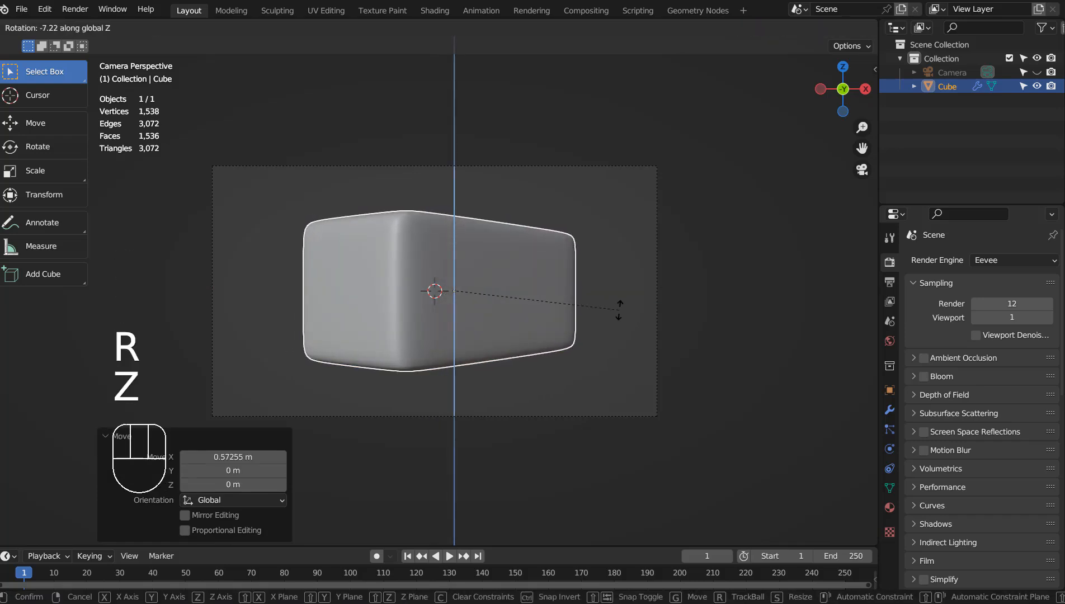
{"action": "left_click", "coordinate": [619, 310]}
Deselect the box and render the scene through the camera
{"action": "left_click", "coordinate": [711, 267]}
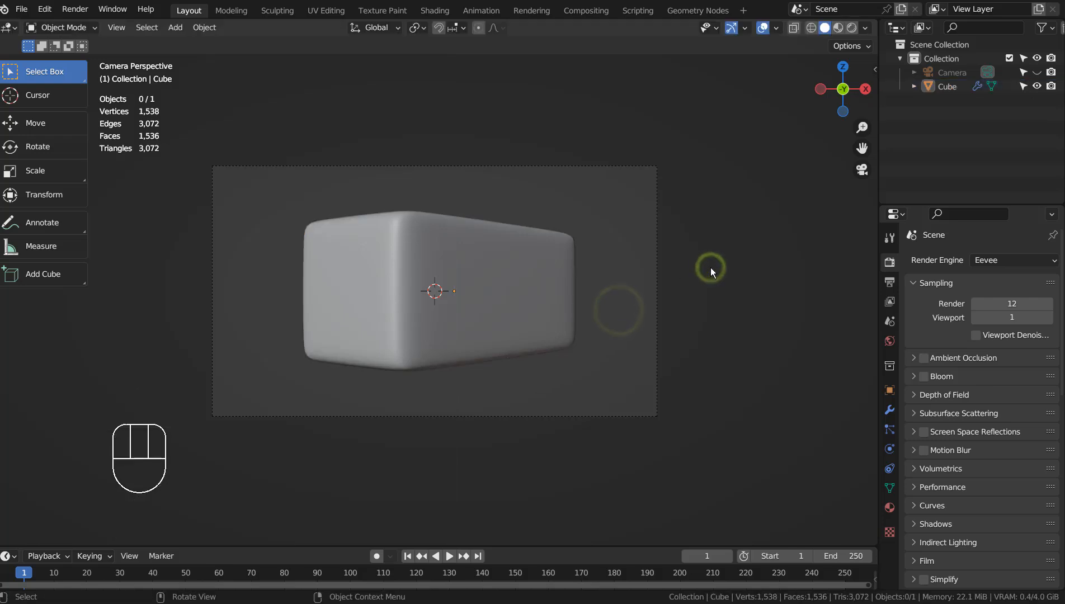
{"action": "key", "text": "F12"}
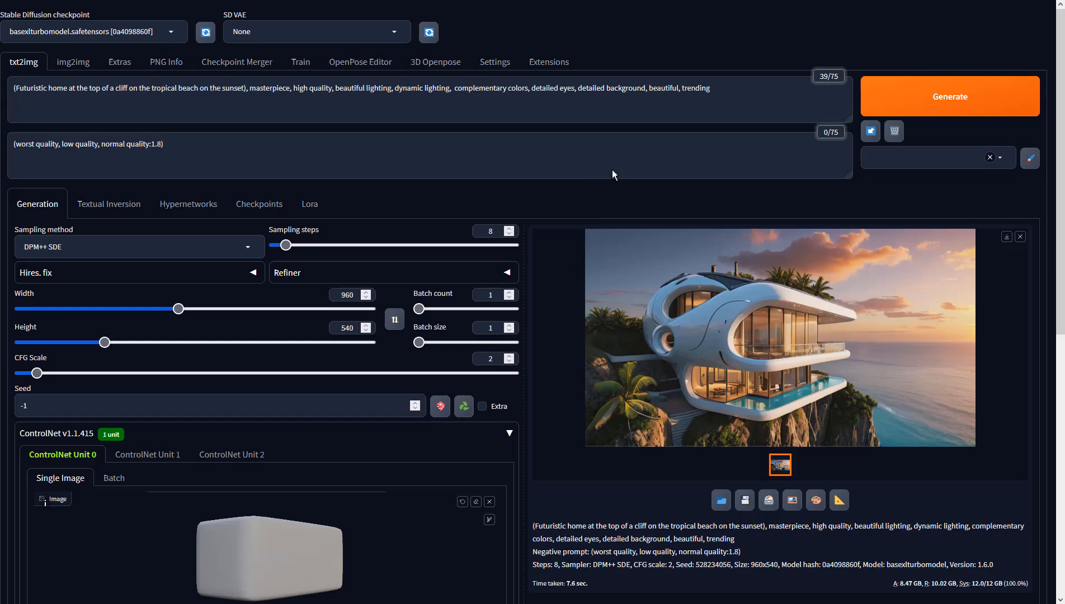
In the Stable Diffusion web UI, review the prompt, the negative prompt and the image size settings
{"action": "left_click", "coordinate": [736, 103]}
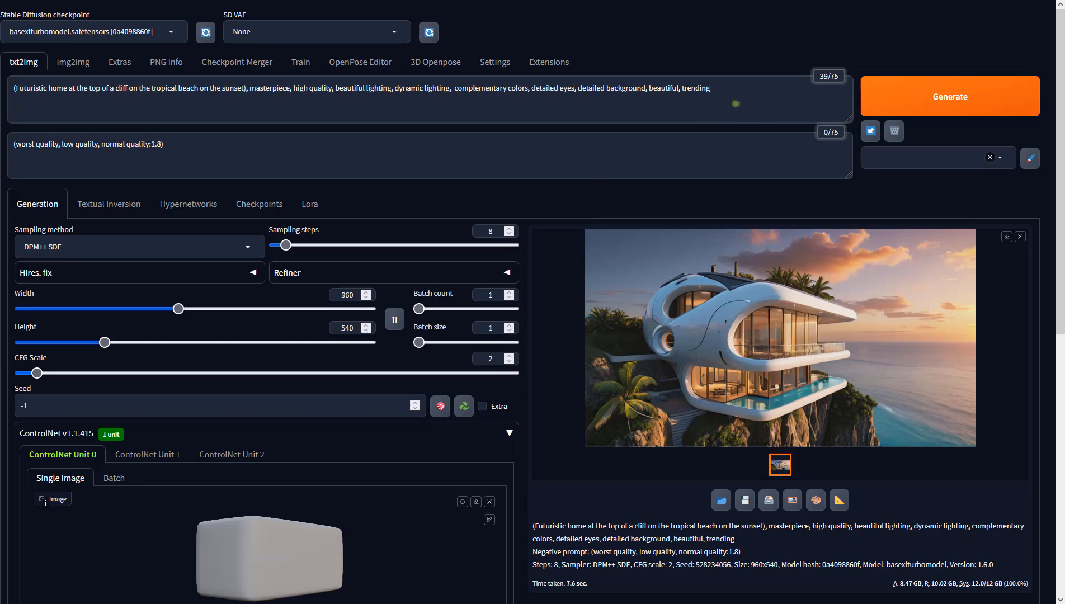
{"action": "left_click", "coordinate": [671, 157]}
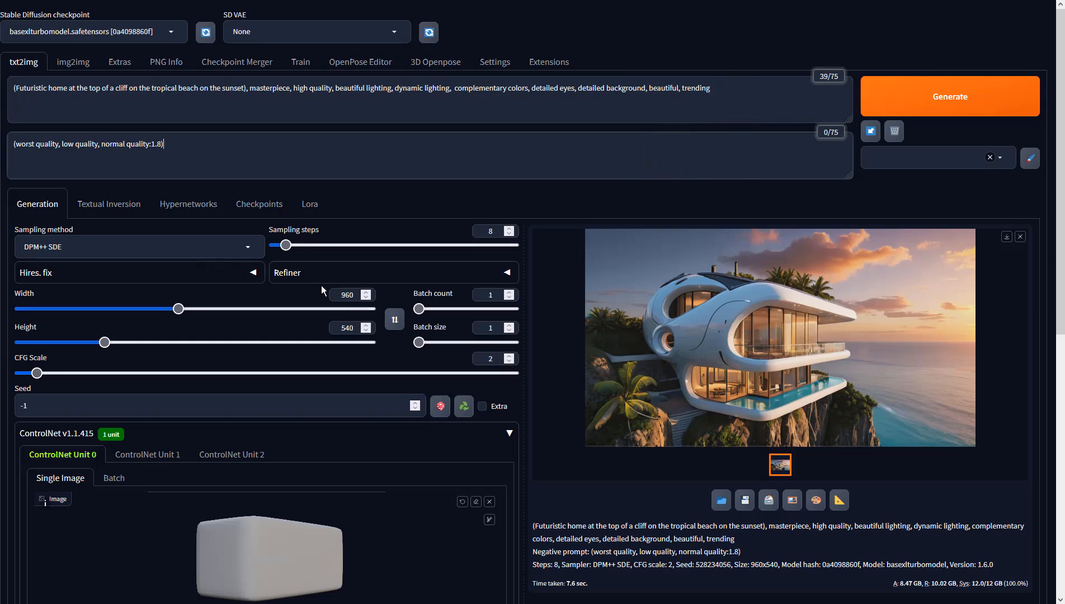
{"action": "left_click", "coordinate": [349, 295]}
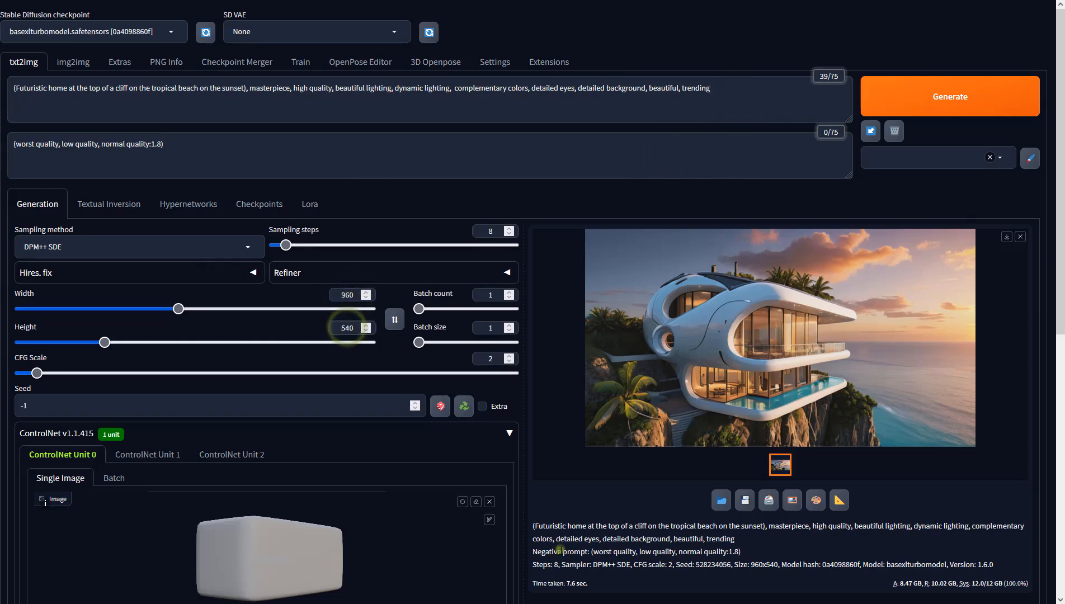
Set ControlNet Unit 0 to the Depth control type with preprocessor none and the sai_xl_depth_256lora model
{"action": "scroll", "coordinate": [335, 330], "scroll_direction": "down", "scroll_amount": 5}
{"action": "left_click", "coordinate": [144, 305]}
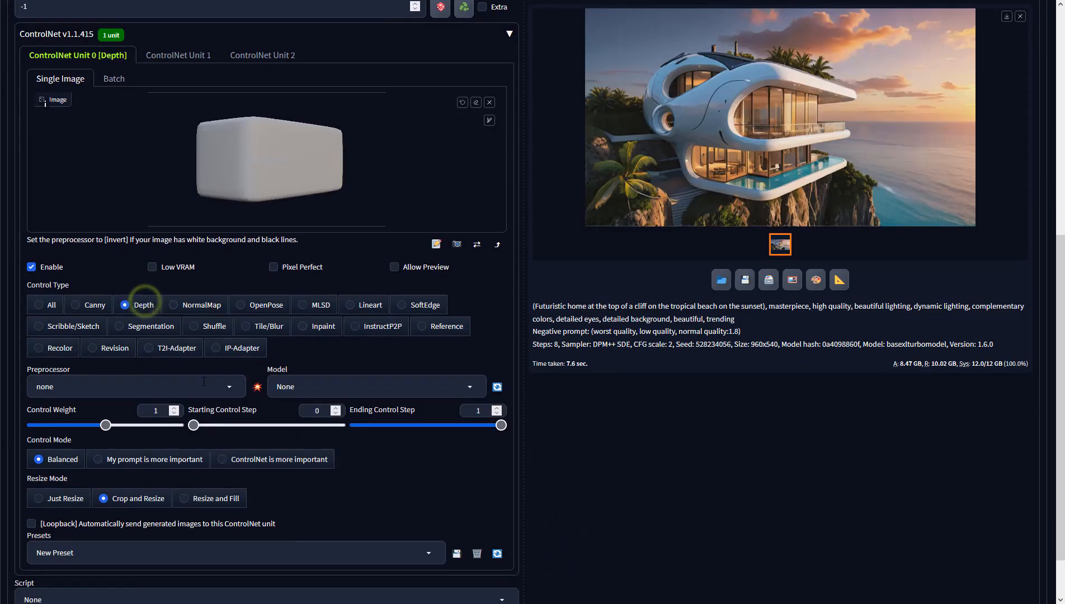
{"action": "left_click", "coordinate": [226, 387]}
{"action": "left_click", "coordinate": [45, 321]}
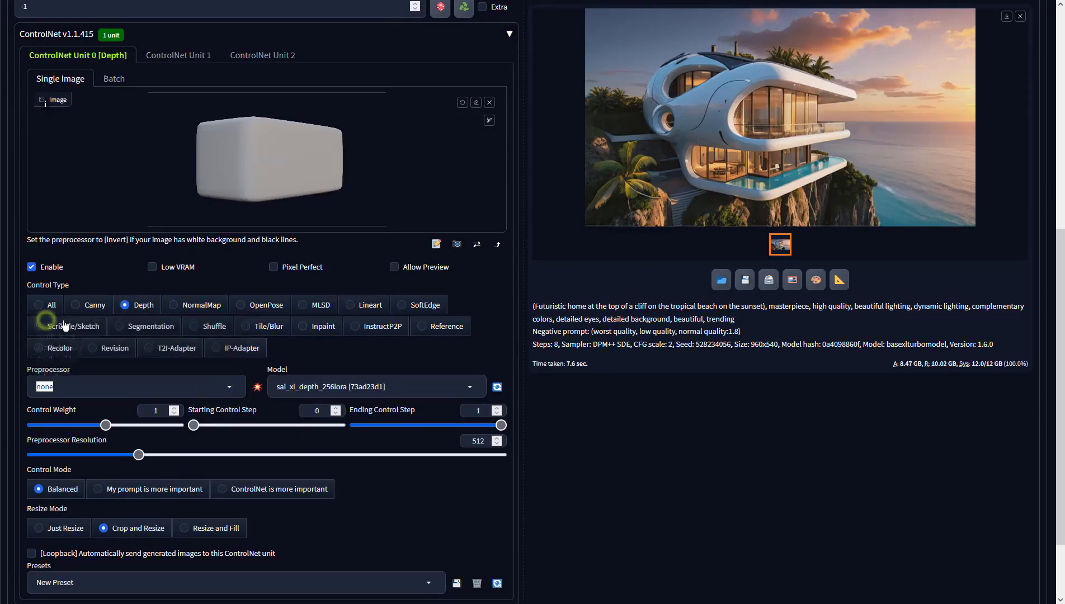
{"action": "left_click", "coordinate": [381, 386]}
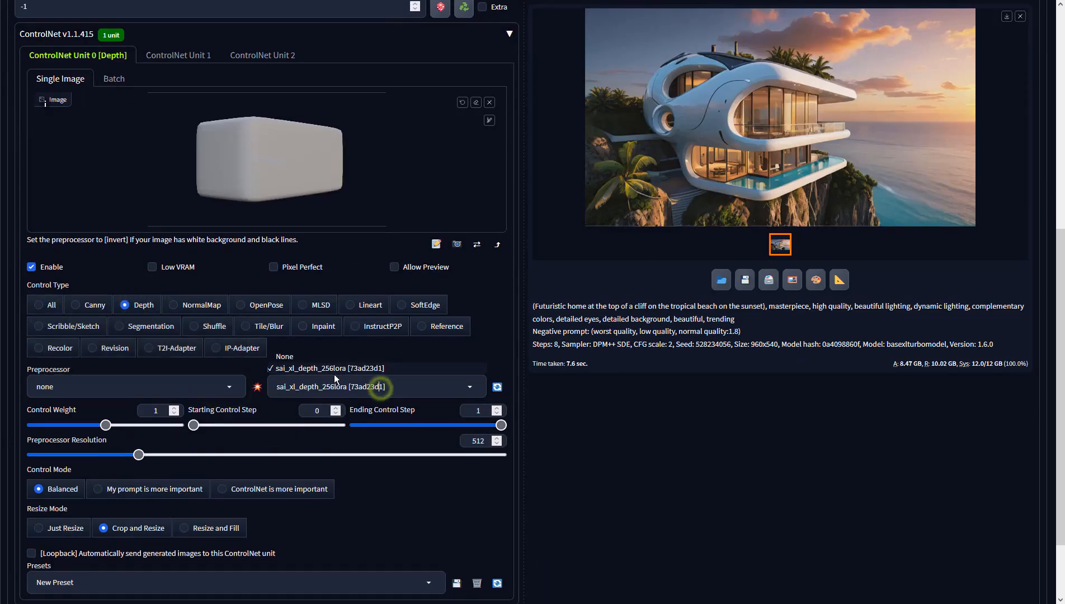
{"action": "left_click", "coordinate": [648, 339]}
Generate the futuristic home image from the prompt and box render, and inspect the result enlarged
{"action": "scroll", "coordinate": [649, 339], "scroll_direction": "up", "scroll_amount": 7}
{"action": "left_click", "coordinate": [920, 96]}
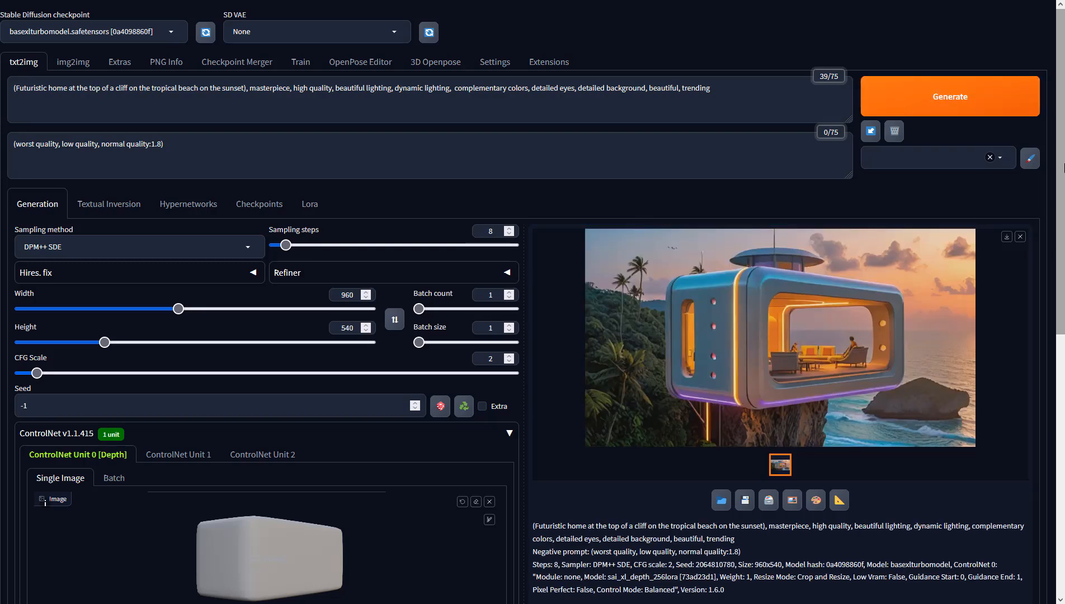
{"action": "left_click", "coordinate": [958, 324]}
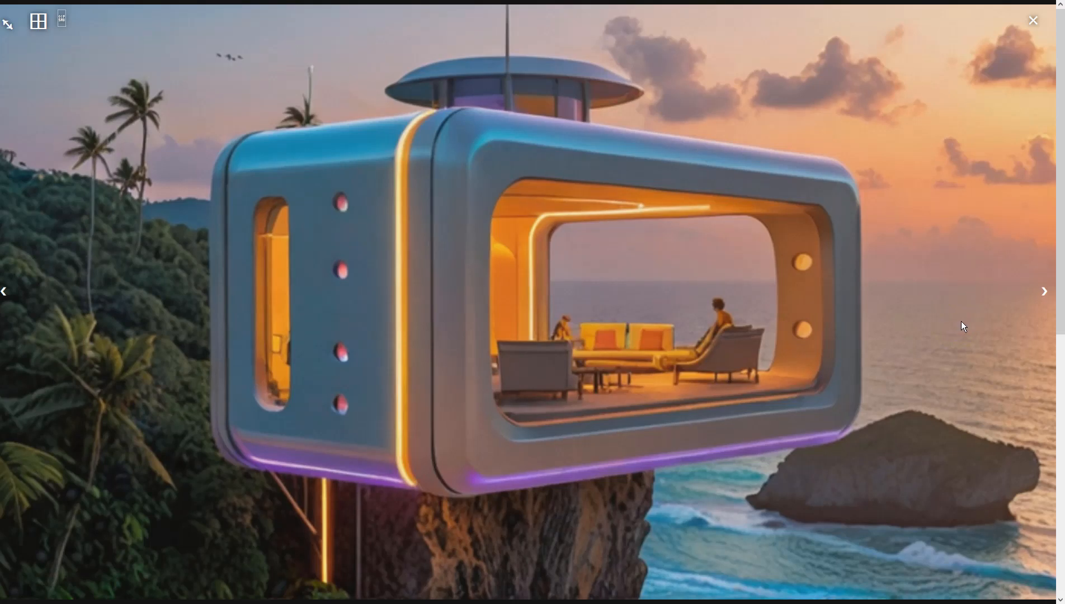
{"action": "left_click", "coordinate": [964, 327]}
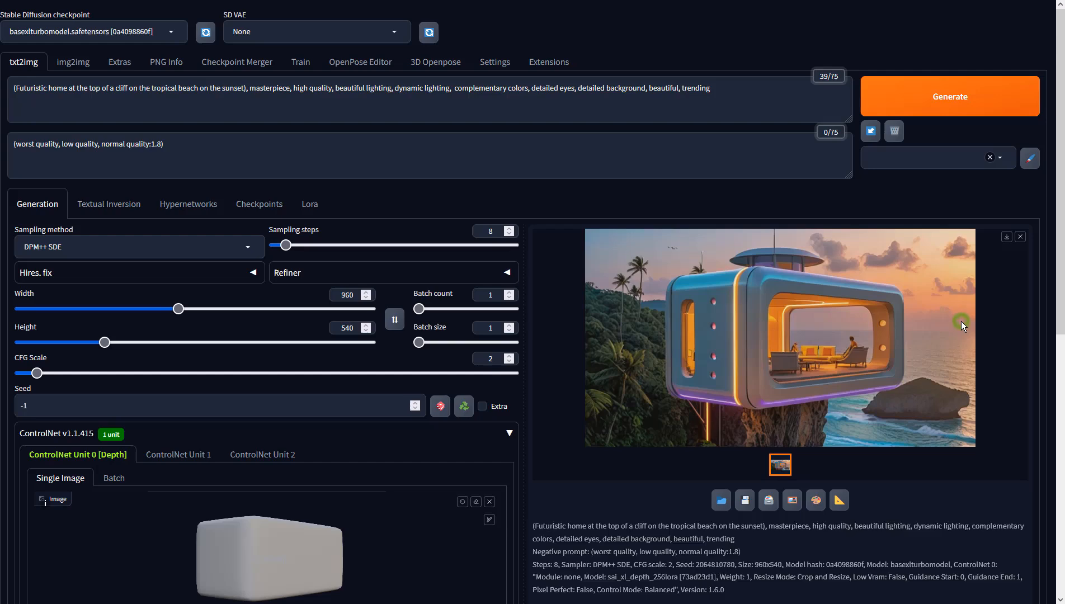
Send the generated image to img2img and set the sampling method there to DPM++ SDE
{"action": "left_click", "coordinate": [797, 503]}
{"action": "scroll", "coordinate": [268, 358], "scroll_direction": "down", "scroll_amount": 3}
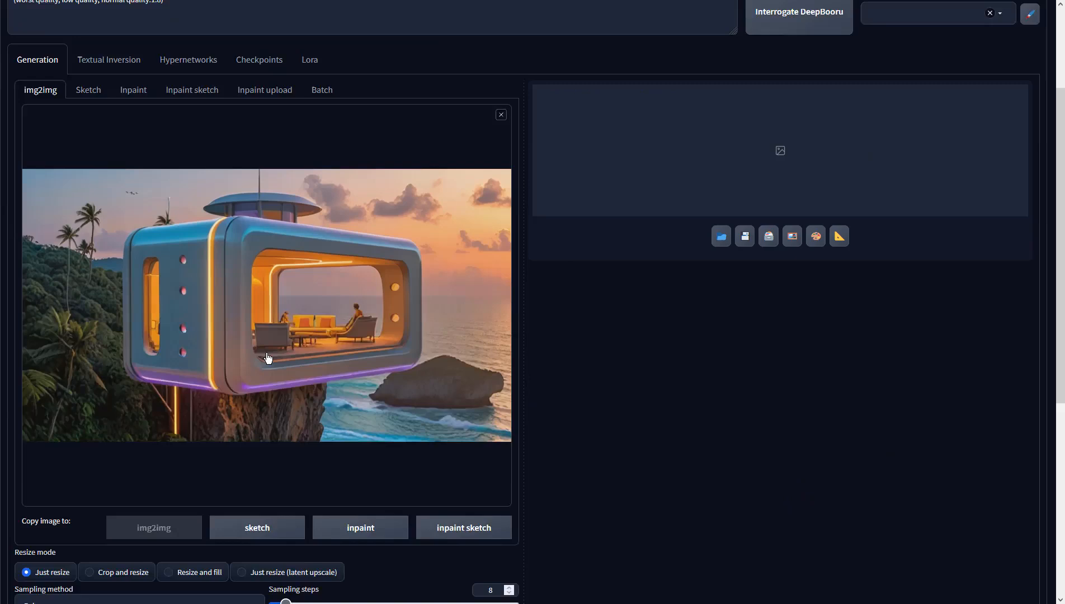
{"action": "scroll", "coordinate": [268, 358], "scroll_direction": "down", "scroll_amount": 4}
{"action": "left_click", "coordinate": [208, 410]}
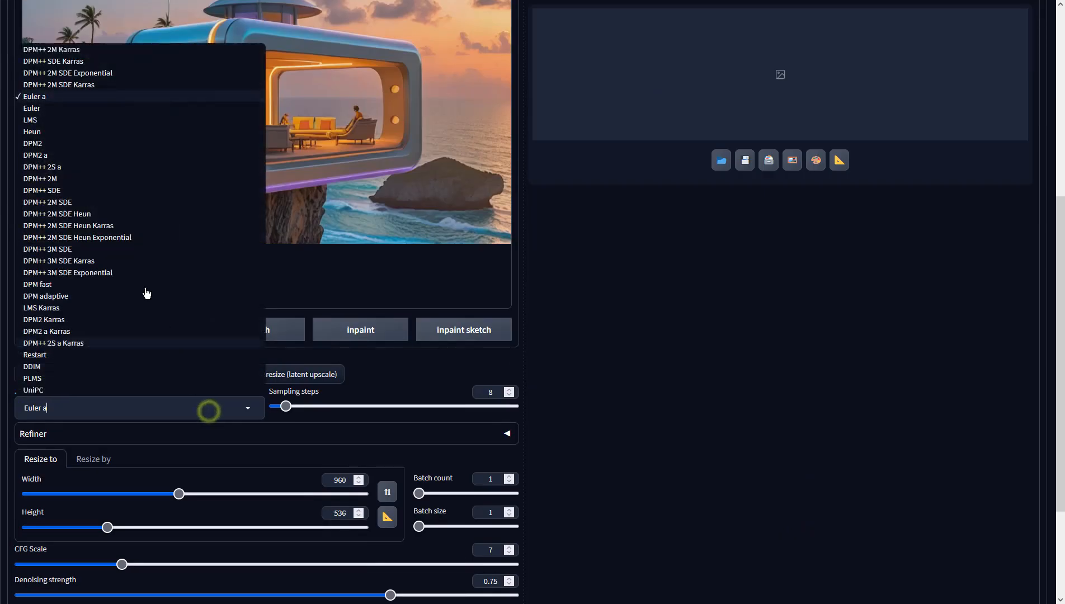
{"action": "left_click", "coordinate": [66, 191]}
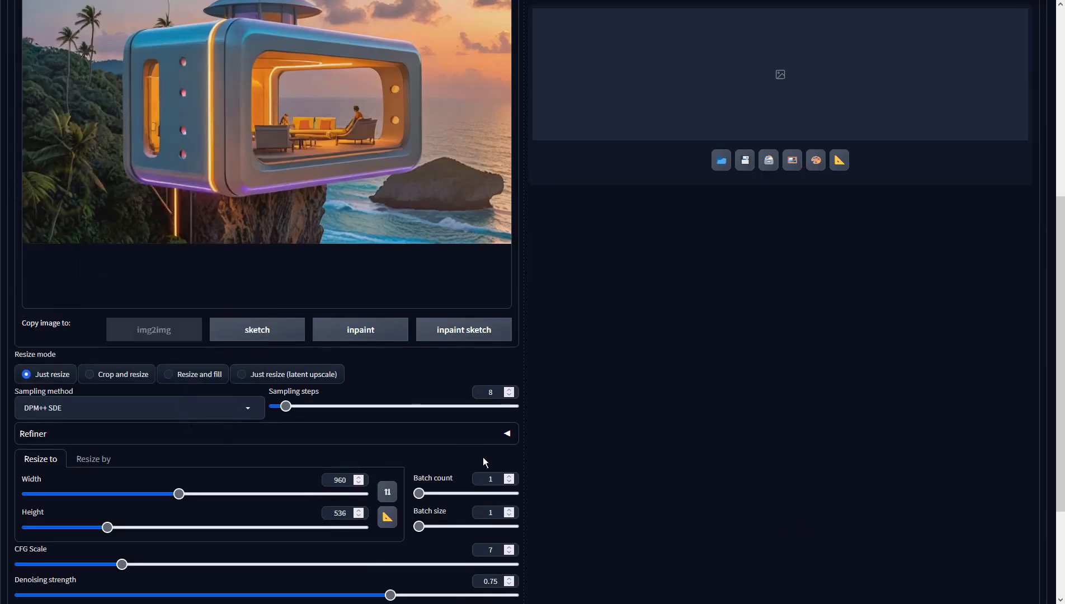
Set the img2img CFG Scale to 2 and the batch count to 4
{"action": "double_click", "coordinate": [494, 551]}
{"action": "type", "text": "2"}
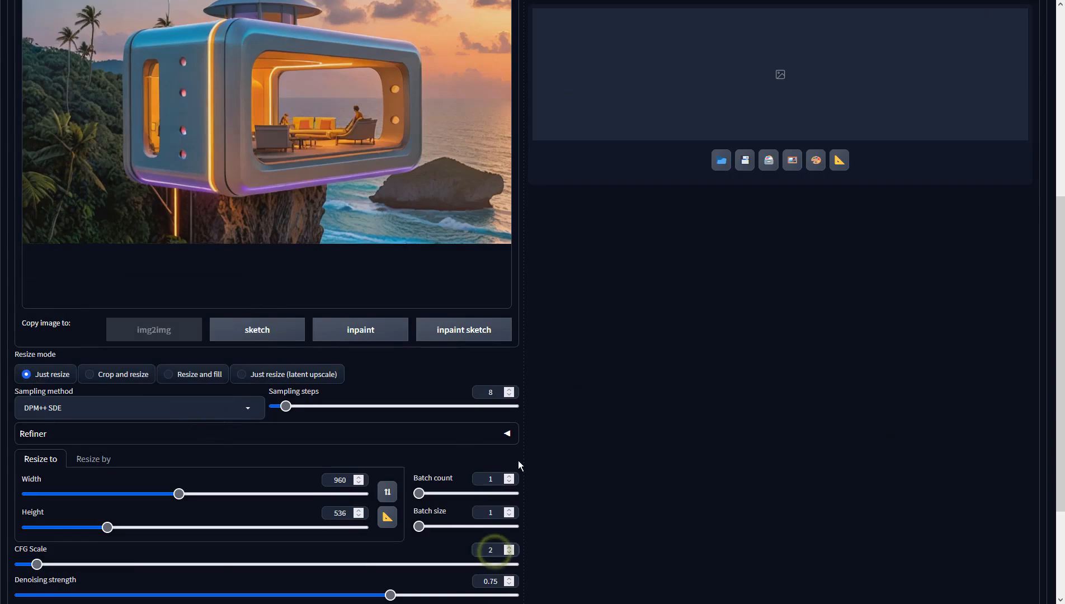
{"action": "double_click", "coordinate": [490, 479]}
{"action": "type", "text": "4"}
{"action": "left_click", "coordinate": [610, 334]}
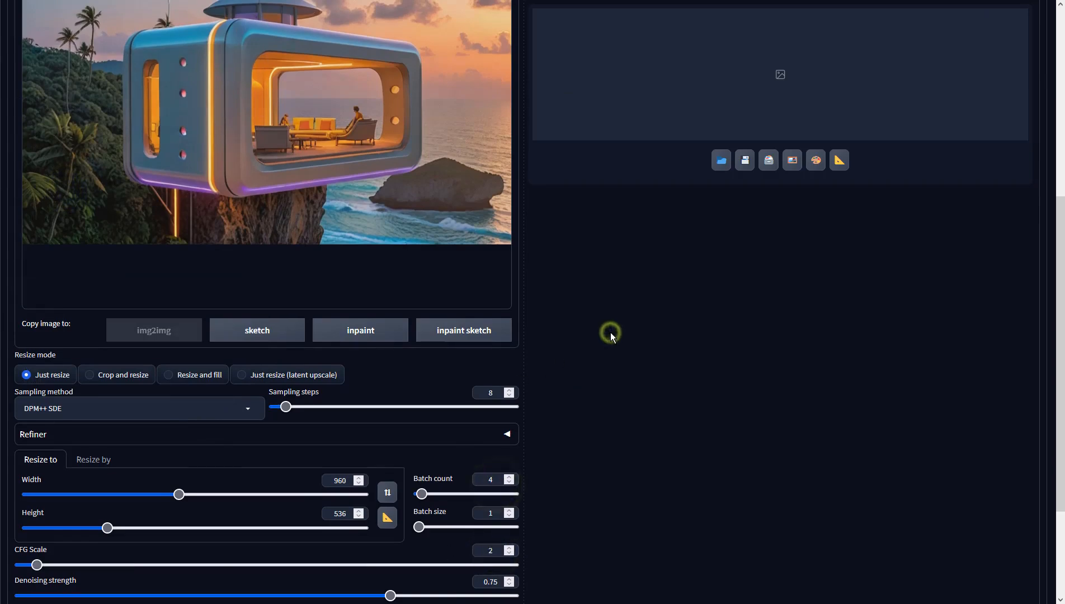
Generate the img2img batch and look through the resulting house images enlarged
{"action": "scroll", "coordinate": [611, 336], "scroll_direction": "up", "scroll_amount": 6}
{"action": "left_click", "coordinate": [943, 94]}
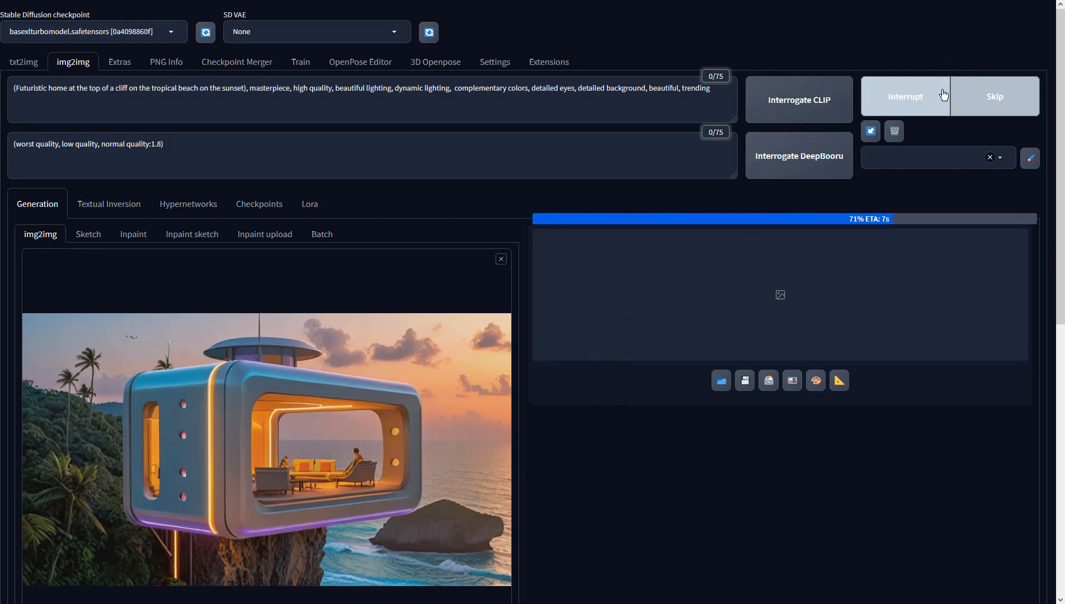
{"action": "left_click", "coordinate": [817, 302]}
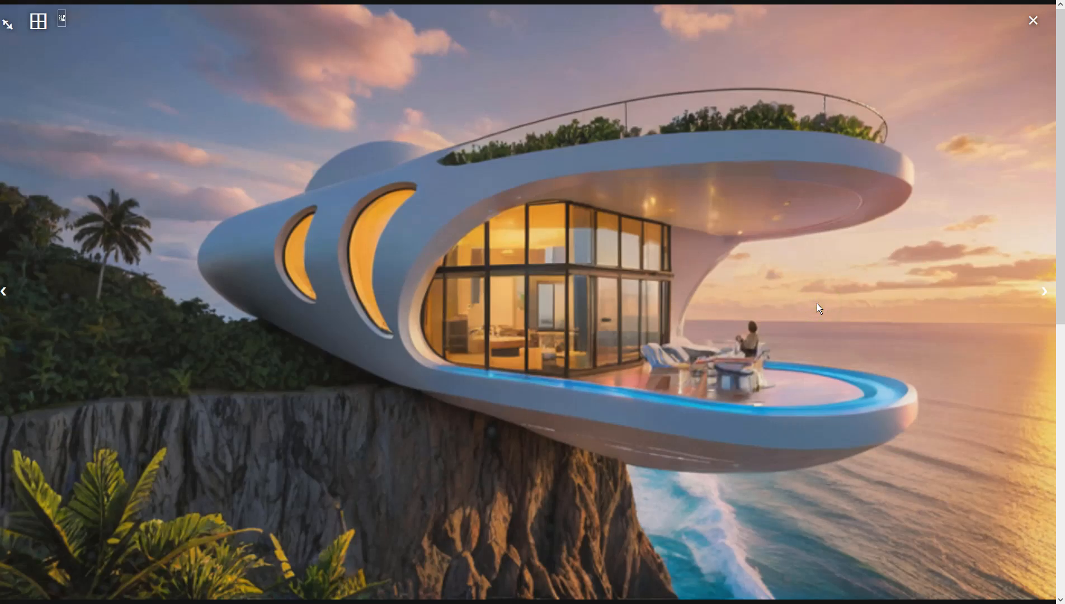
{"action": "left_click", "coordinate": [1044, 291]}
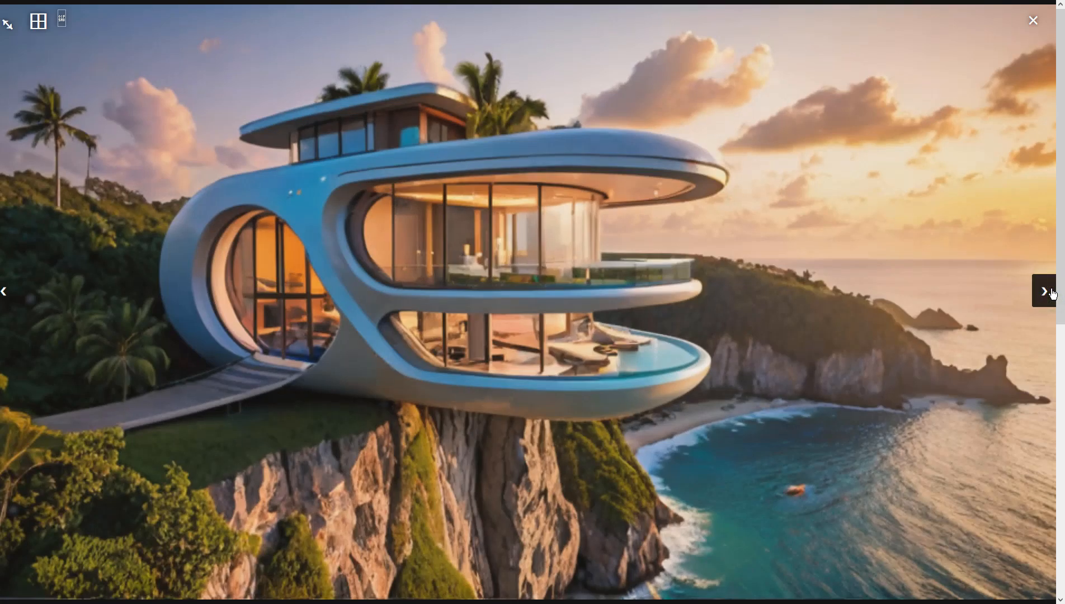
{"action": "left_click", "coordinate": [1053, 294]}
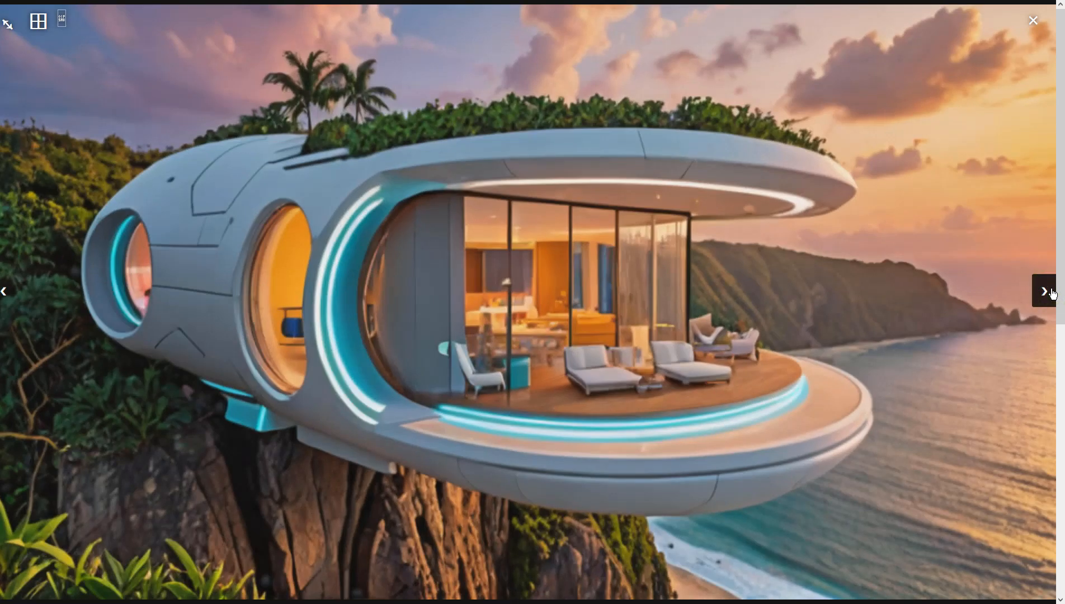
Browse the remaining enlarged house images and send the two-storey house with the curved ramp to Extras
{"action": "left_click", "coordinate": [1052, 294]}
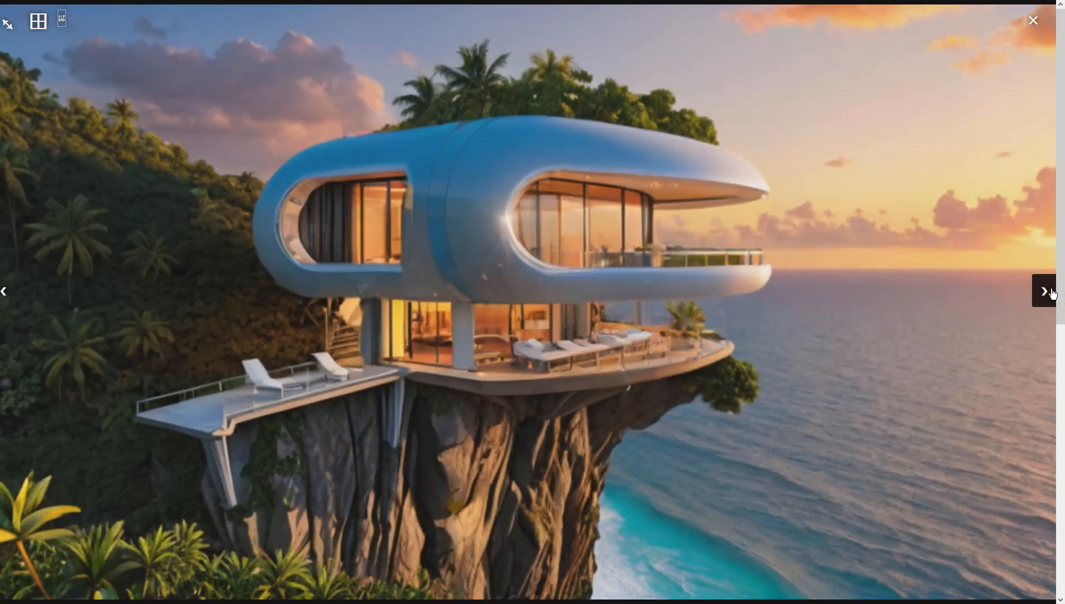
{"action": "left_click", "coordinate": [1052, 294]}
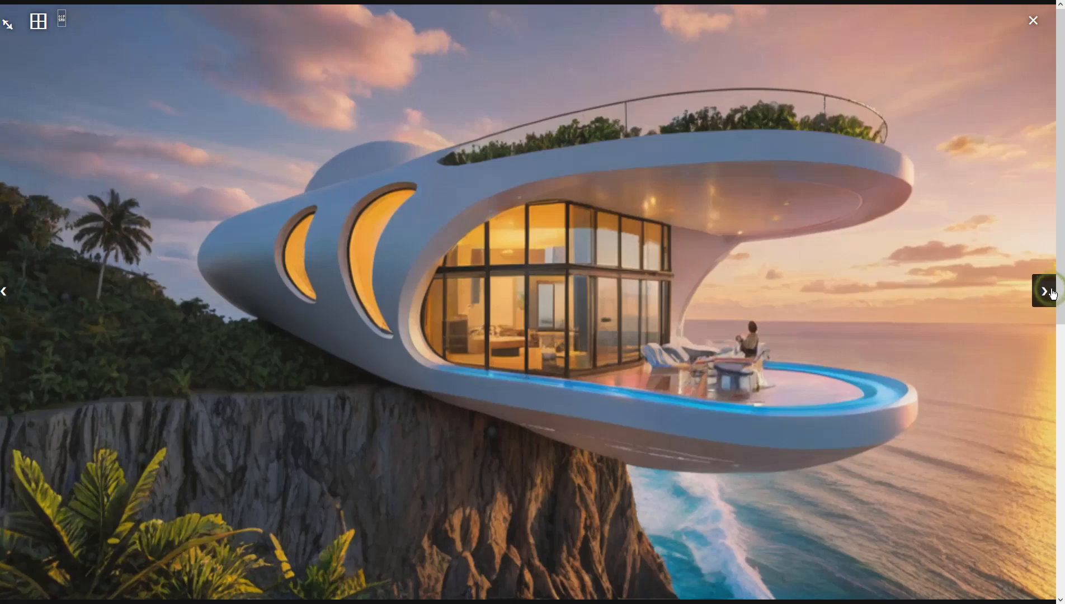
{"action": "left_click", "coordinate": [1052, 294]}
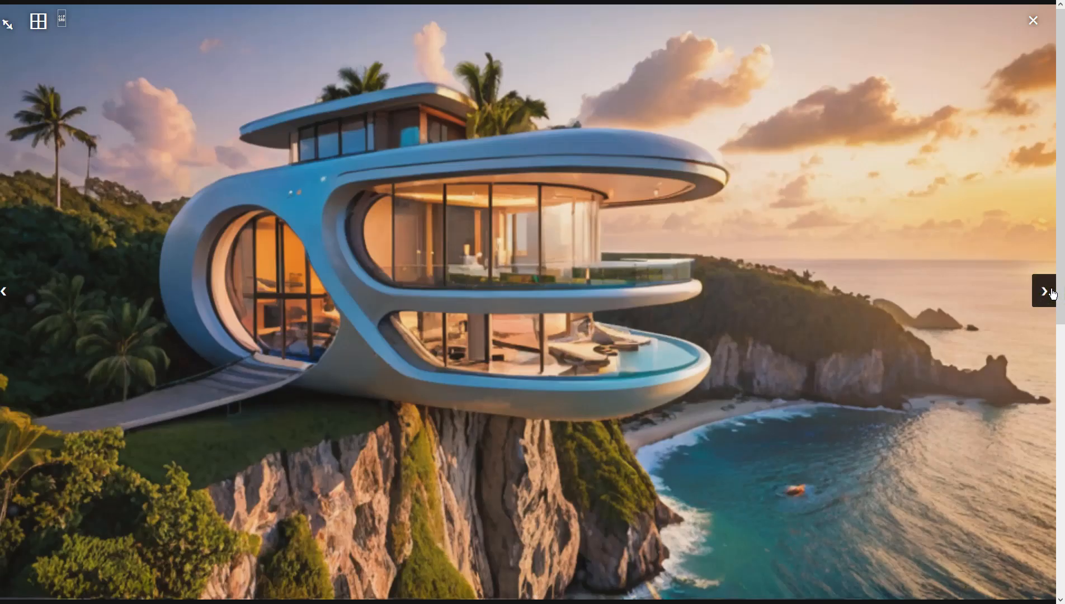
{"action": "left_click", "coordinate": [891, 315]}
{"action": "left_click", "coordinate": [839, 500]}
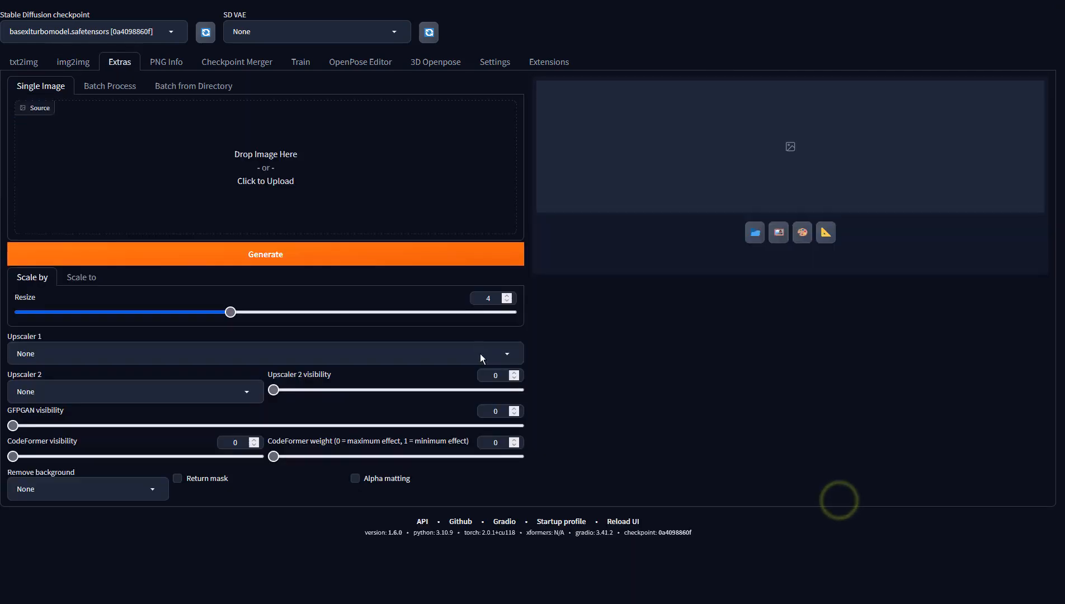
Set Resize to 1 and Upscaler 1 to 4x-UltraSharp, and generate the processed house image
{"action": "double_click", "coordinate": [495, 298]}
{"action": "type", "text": "1"}
{"action": "left_click", "coordinate": [488, 349]}
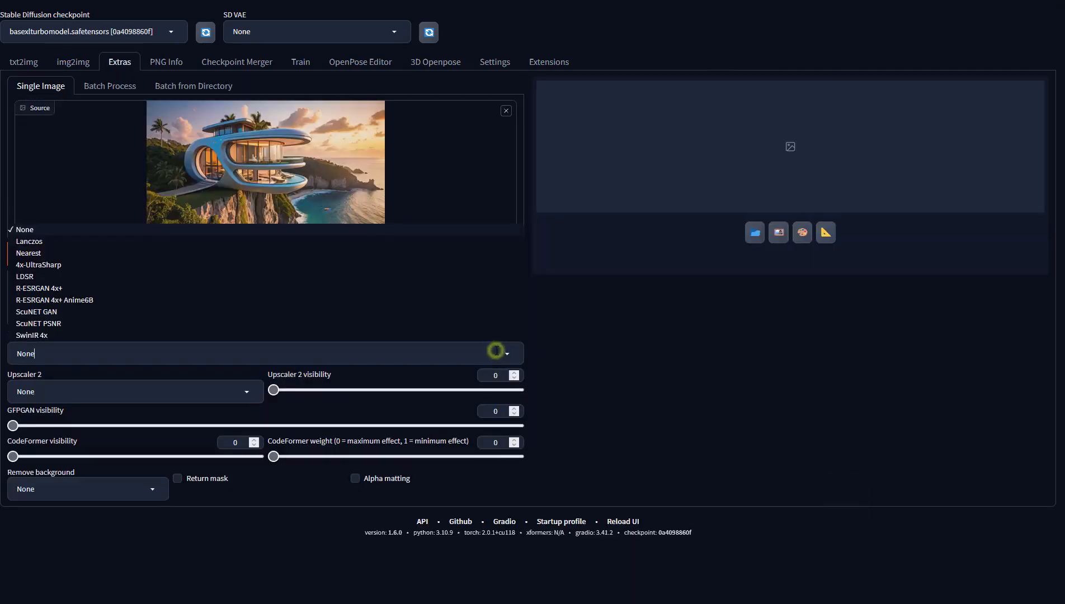
{"action": "left_click", "coordinate": [51, 261]}
{"action": "left_click", "coordinate": [345, 256]}
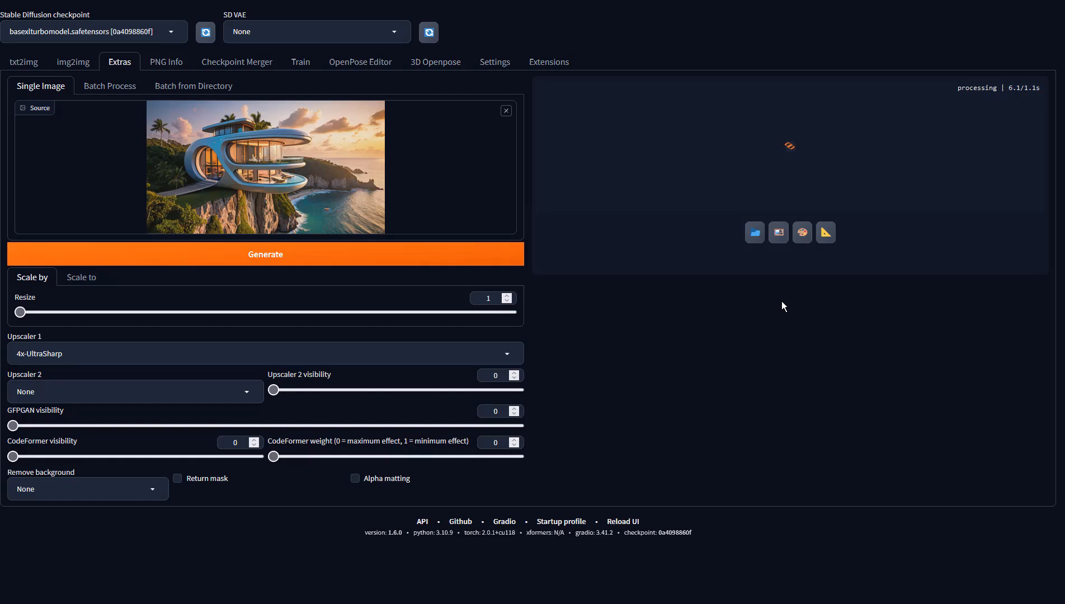
{"action": "left_click", "coordinate": [855, 222]}
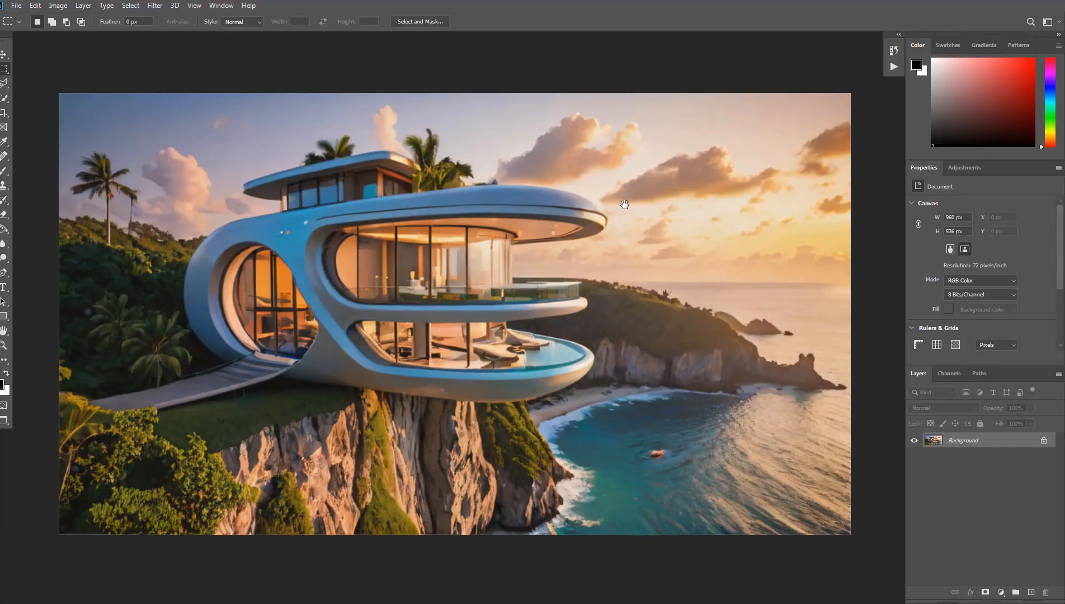
In Photoshop, adjust the house image with Vibrance at +66 and Saturation at +24
{"action": "left_click", "coordinate": [63, 11]}
{"action": "mouse_move", "coordinate": [112, 34]}
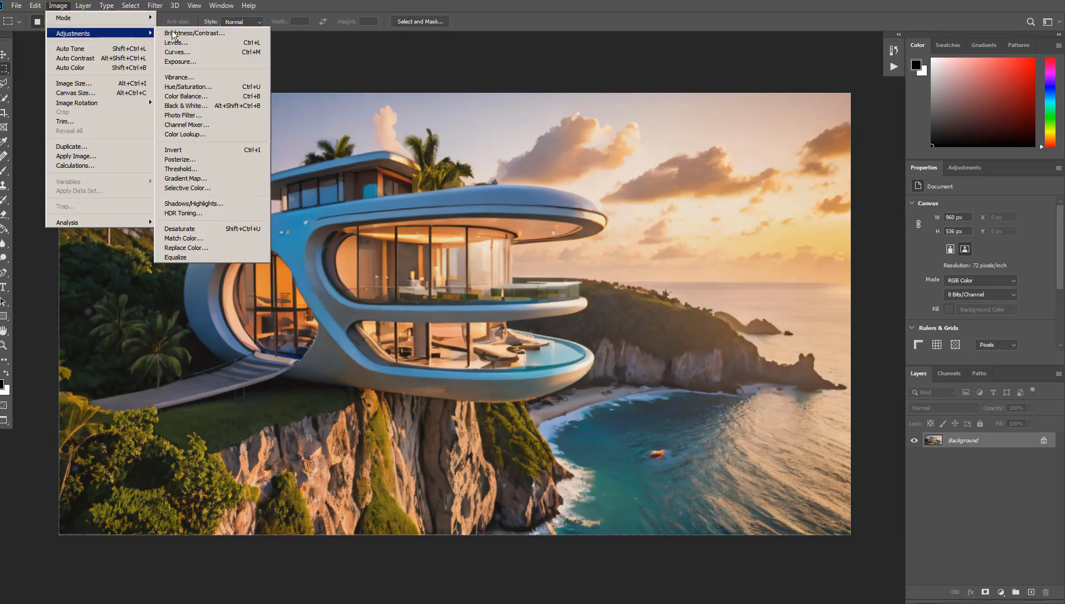
{"action": "left_click", "coordinate": [196, 79]}
{"action": "left_click_drag", "start_coordinate": [613, 194], "coordinate": [626, 229]}
{"action": "left_click_drag", "start_coordinate": [662, 194], "coordinate": [647, 196]}
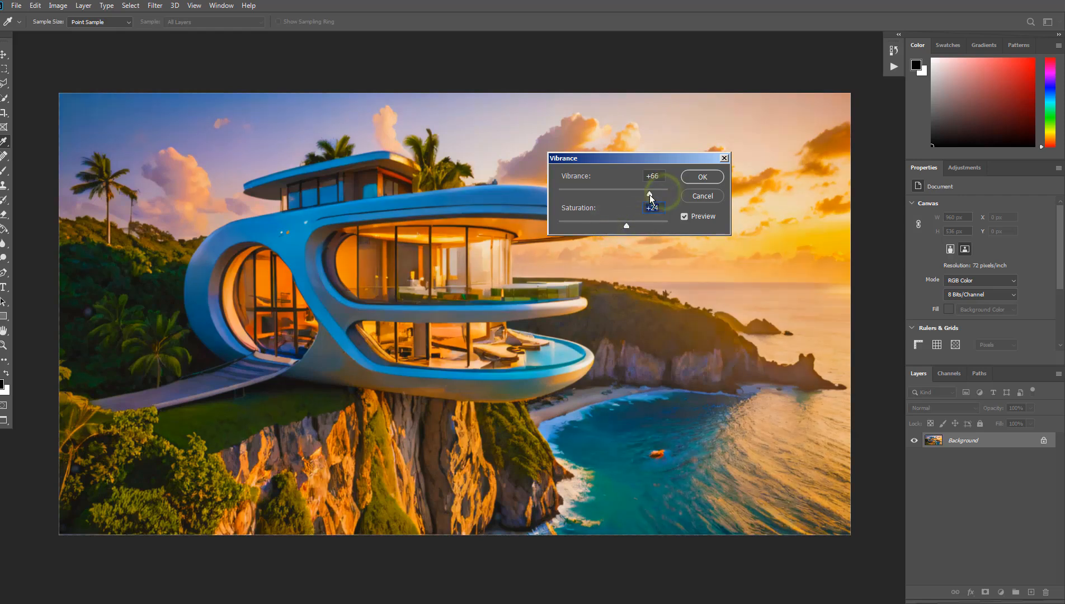
{"action": "left_click", "coordinate": [694, 176]}
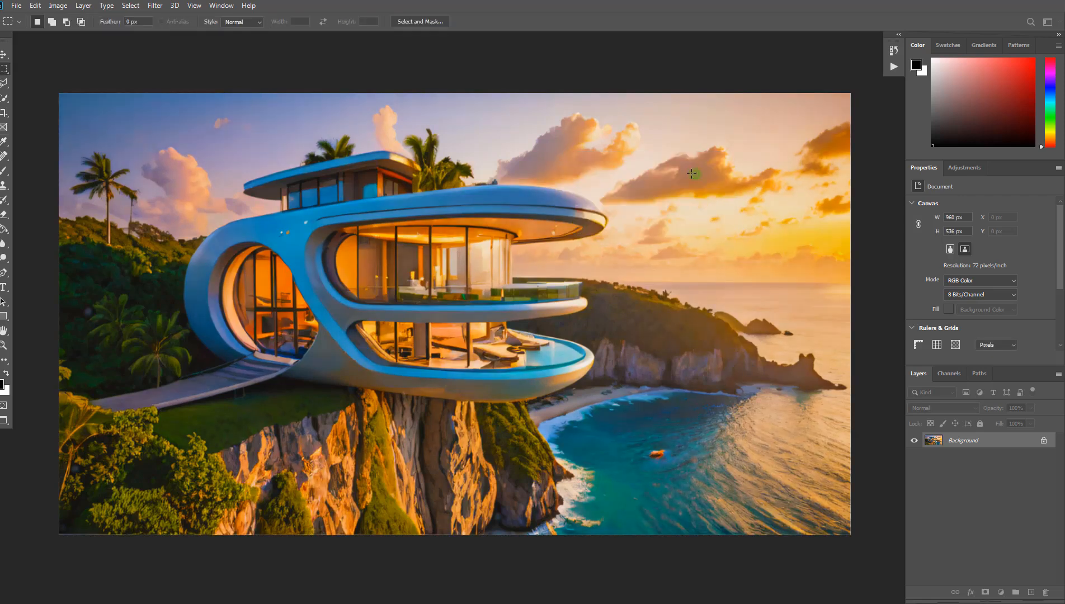
Apply Auto Contrast and Auto Tone to the house image and try Auto Color on it
{"action": "left_click", "coordinate": [64, 7]}
{"action": "left_click", "coordinate": [73, 58]}
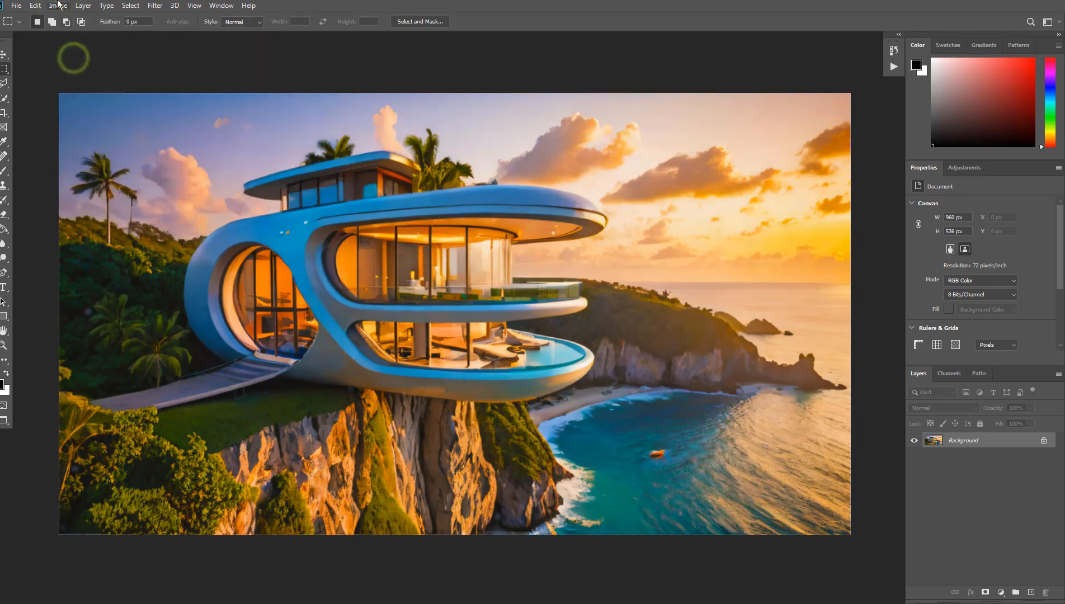
{"action": "left_click", "coordinate": [58, 5]}
{"action": "left_click", "coordinate": [70, 52]}
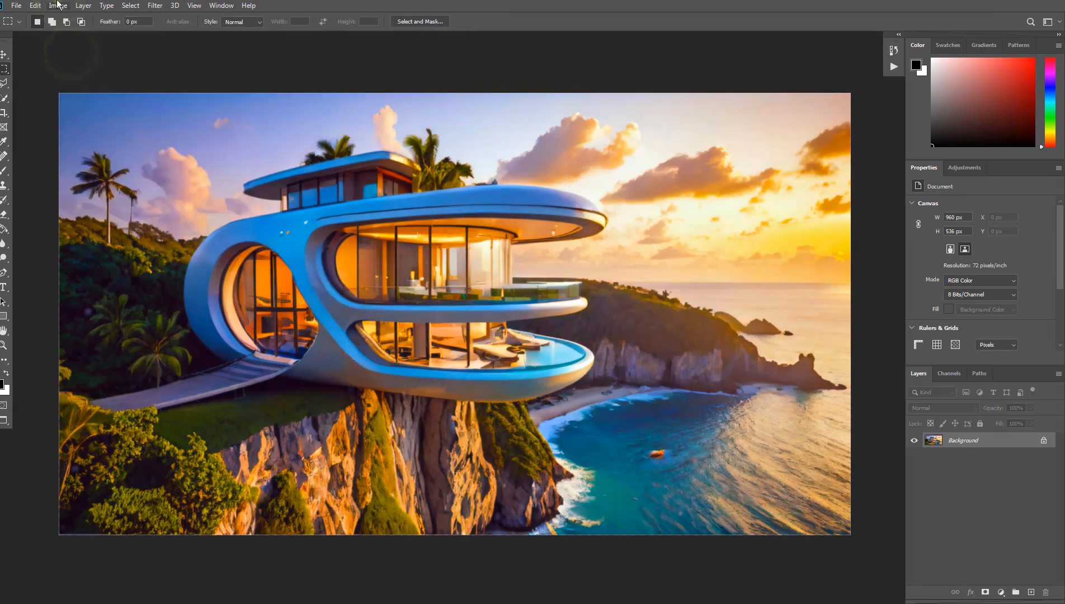
{"action": "left_click", "coordinate": [58, 5]}
{"action": "left_click", "coordinate": [67, 68]}
Darken the midtones of the house image with a Levels adjustment, setting the midtone input to 0.80
{"action": "left_click", "coordinate": [58, 5]}
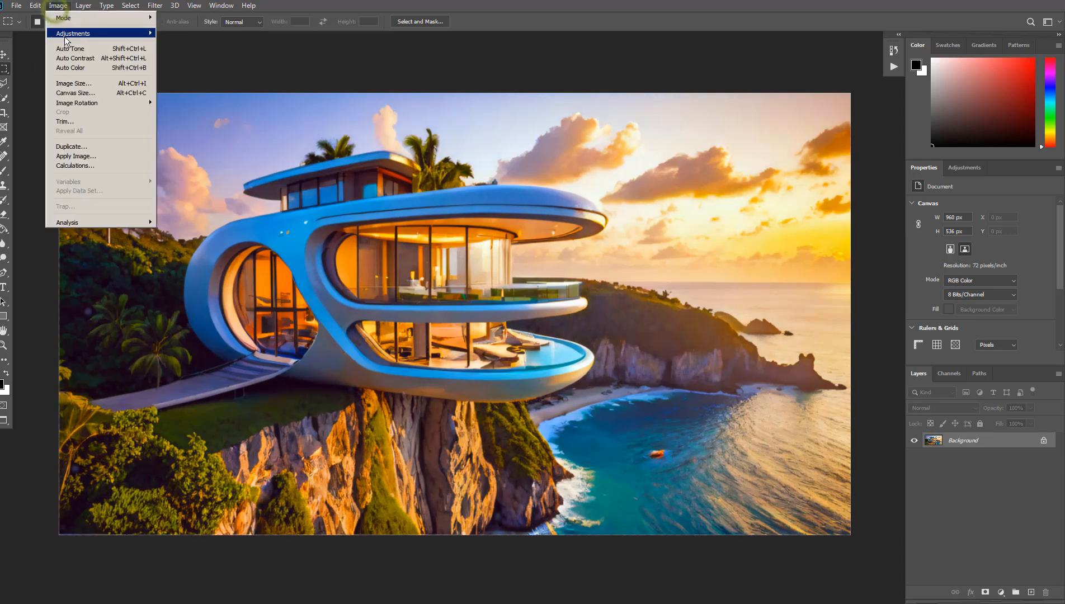
{"action": "mouse_move", "coordinate": [112, 33]}
{"action": "left_click", "coordinate": [212, 42]}
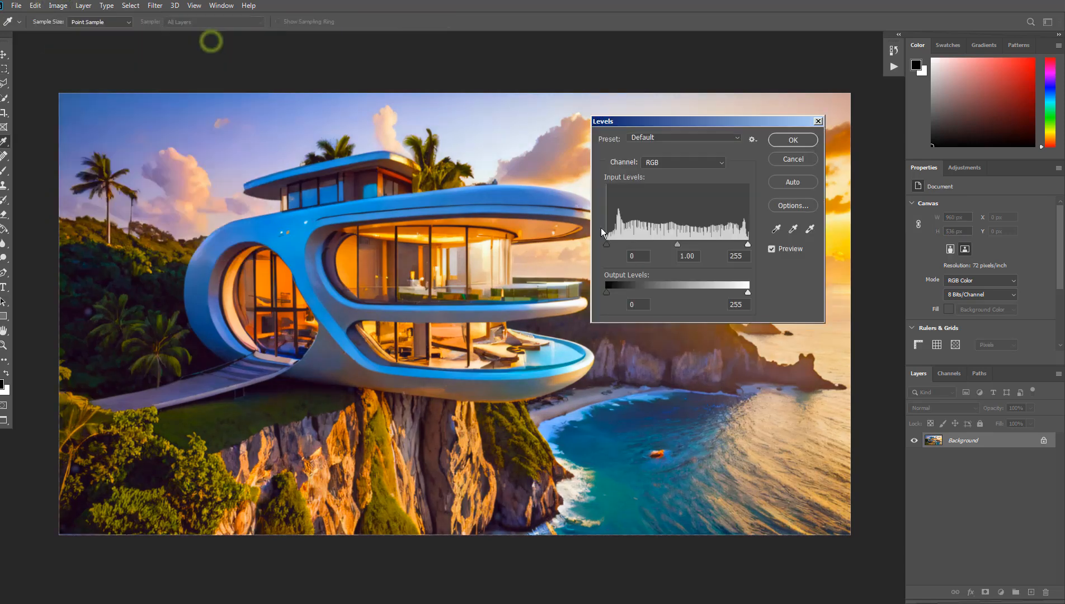
{"action": "left_click_drag", "start_coordinate": [680, 244], "coordinate": [688, 244]}
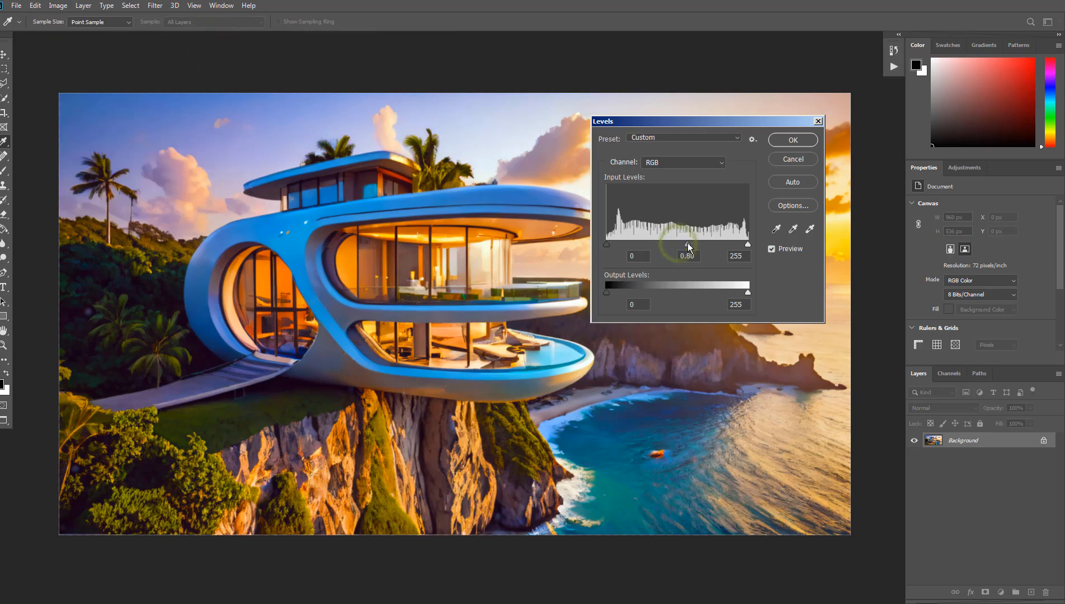
{"action": "left_click", "coordinate": [791, 140]}
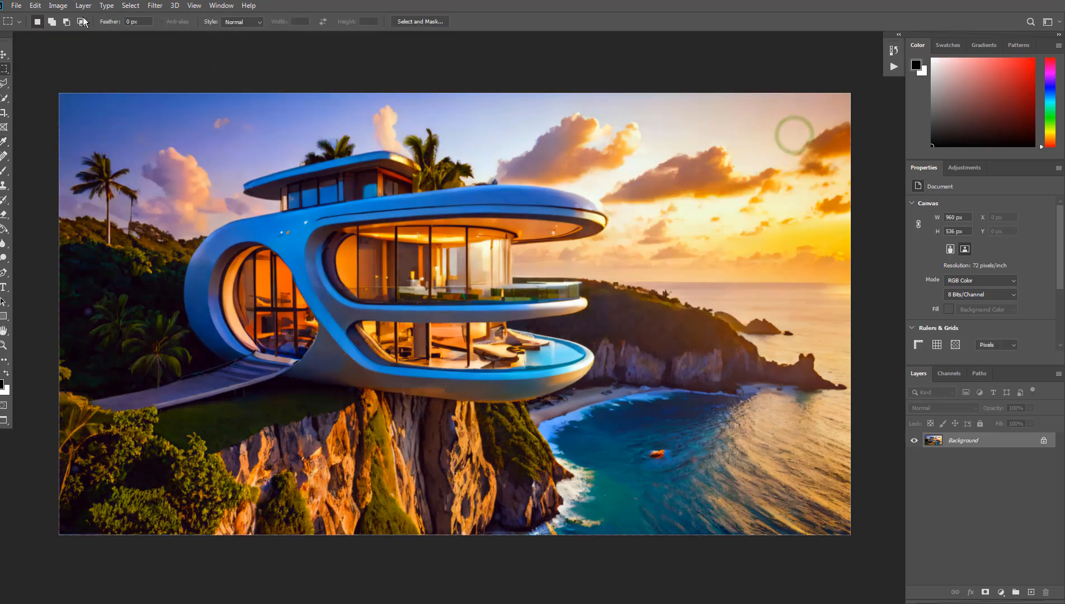
Apply an Exposure adjustment to the house image with Exposure +0.4 and Offset -0.0099
{"action": "left_click", "coordinate": [58, 5]}
{"action": "mouse_move", "coordinate": [73, 33]}
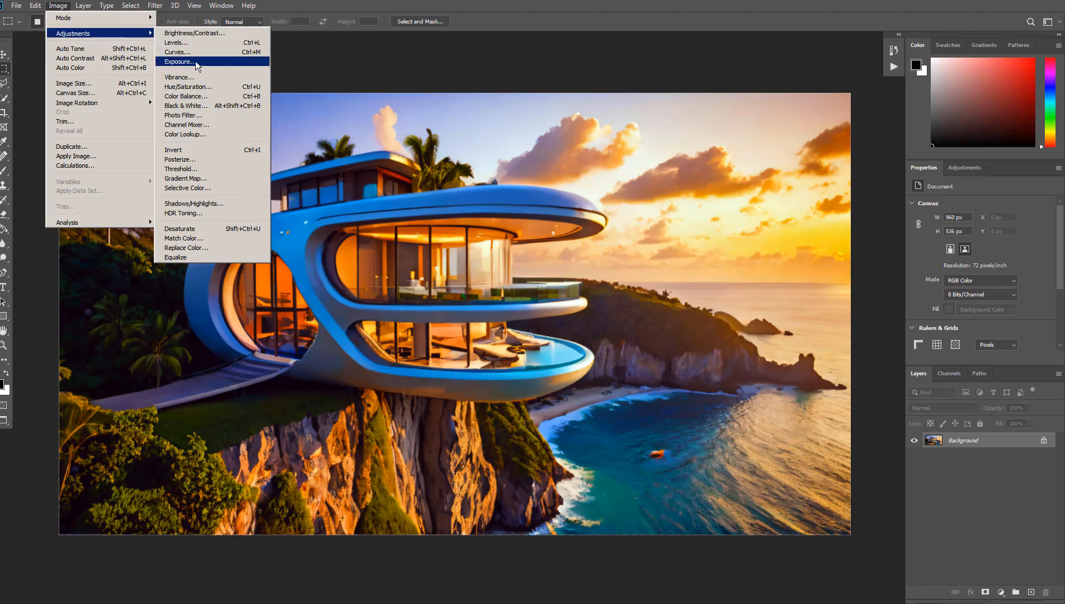
{"action": "left_click", "coordinate": [196, 61]}
{"action": "left_click_drag", "start_coordinate": [730, 273], "coordinate": [730, 300]}
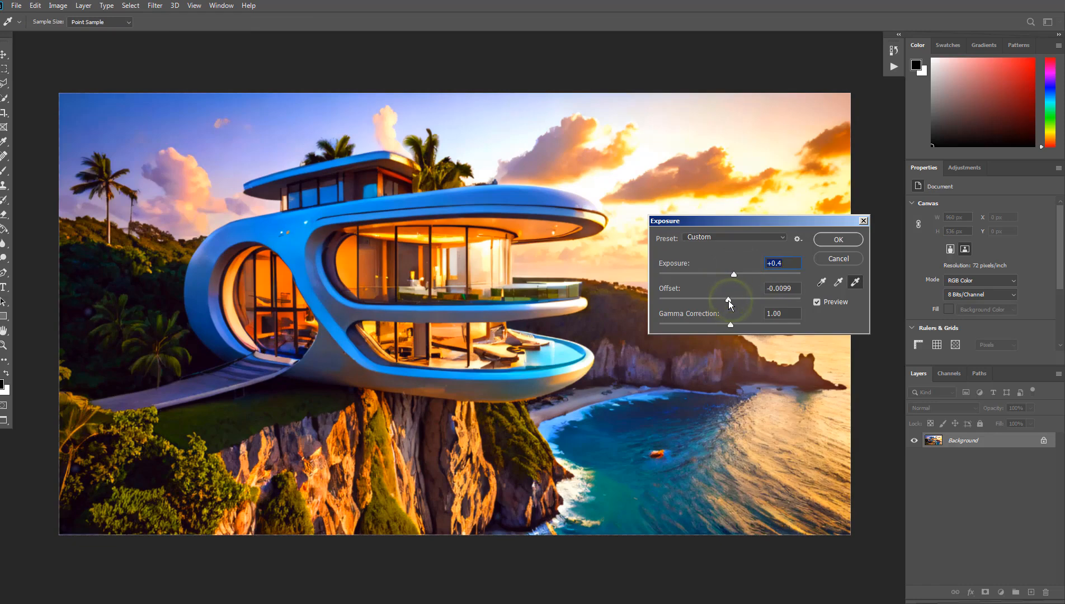
{"action": "left_click", "coordinate": [845, 240]}
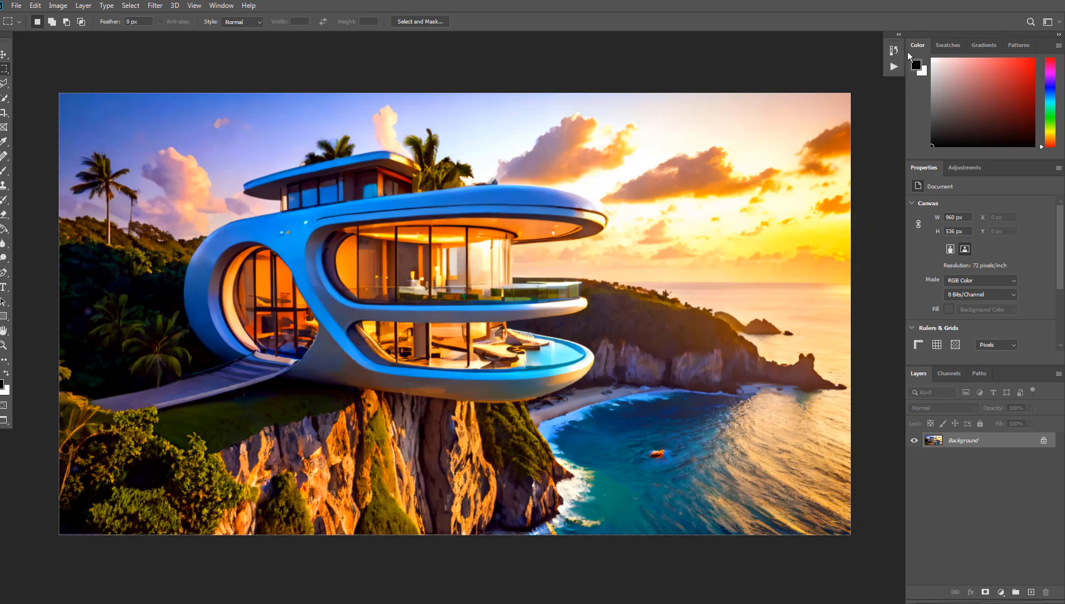
Compare the original 00000.png snapshot with the final Exposure state in the history, ending on the edited version
{"action": "left_click", "coordinate": [894, 49]}
{"action": "left_click", "coordinate": [837, 64]}
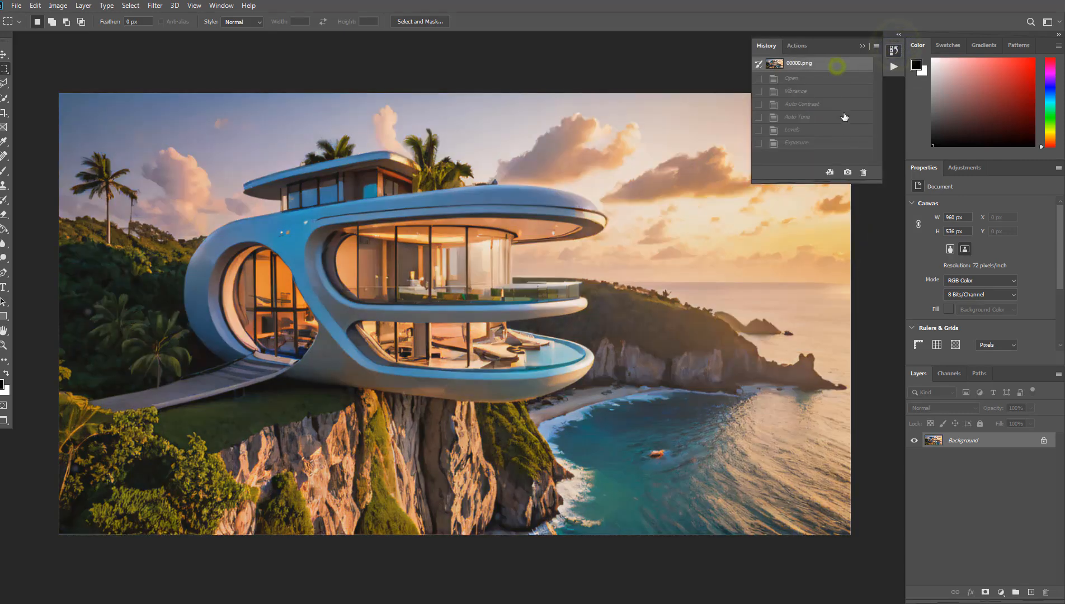
{"action": "left_click", "coordinate": [838, 144]}
{"action": "left_click", "coordinate": [831, 63]}
{"action": "left_click", "coordinate": [825, 143]}
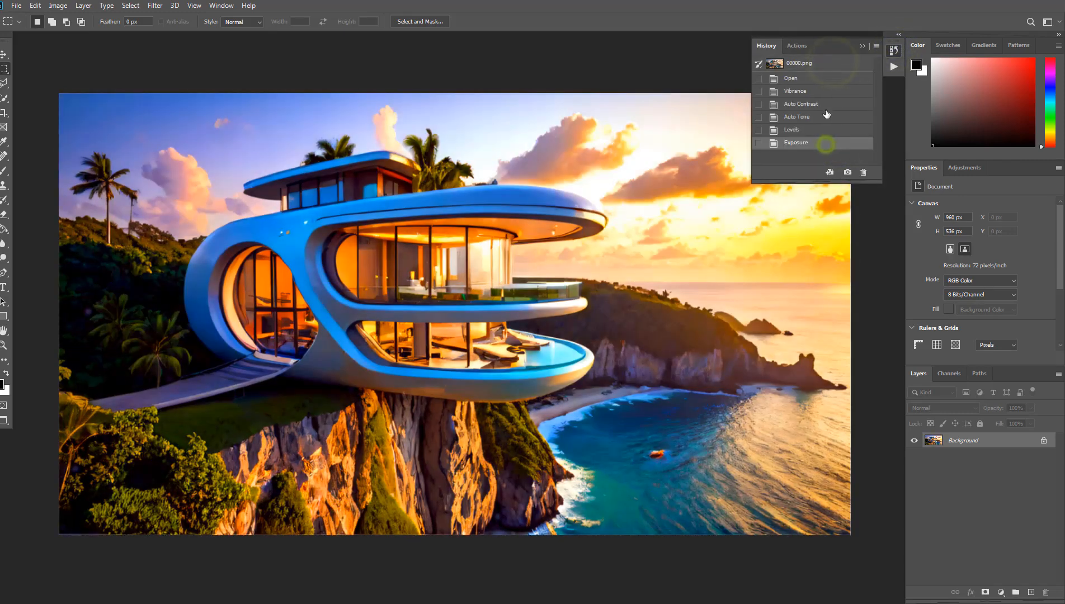
{"action": "left_click", "coordinate": [826, 62]}
{"action": "left_click", "coordinate": [823, 143]}
{"action": "left_click", "coordinate": [894, 52]}
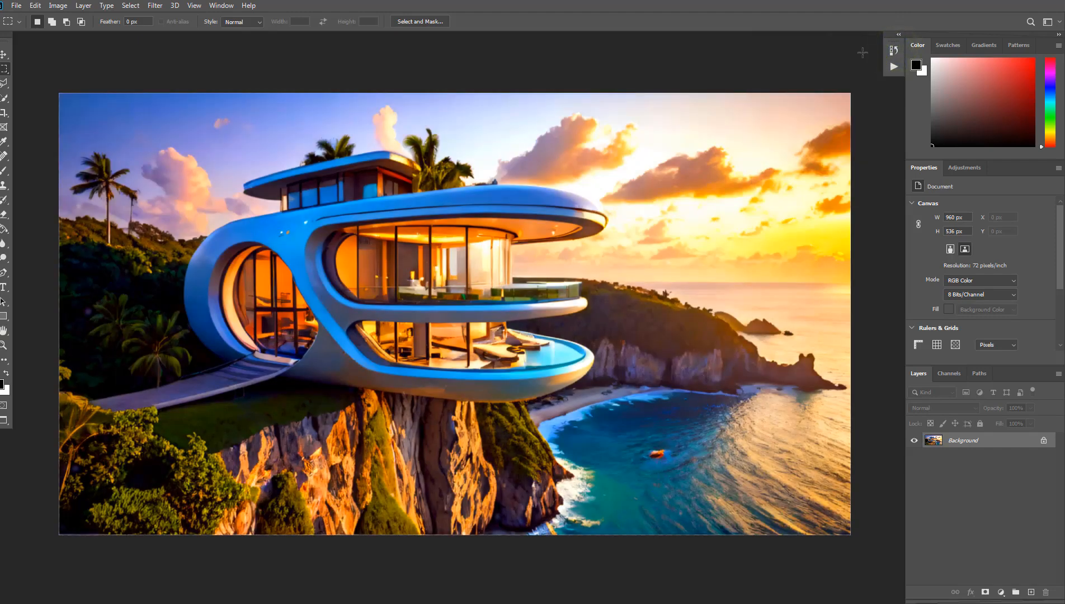